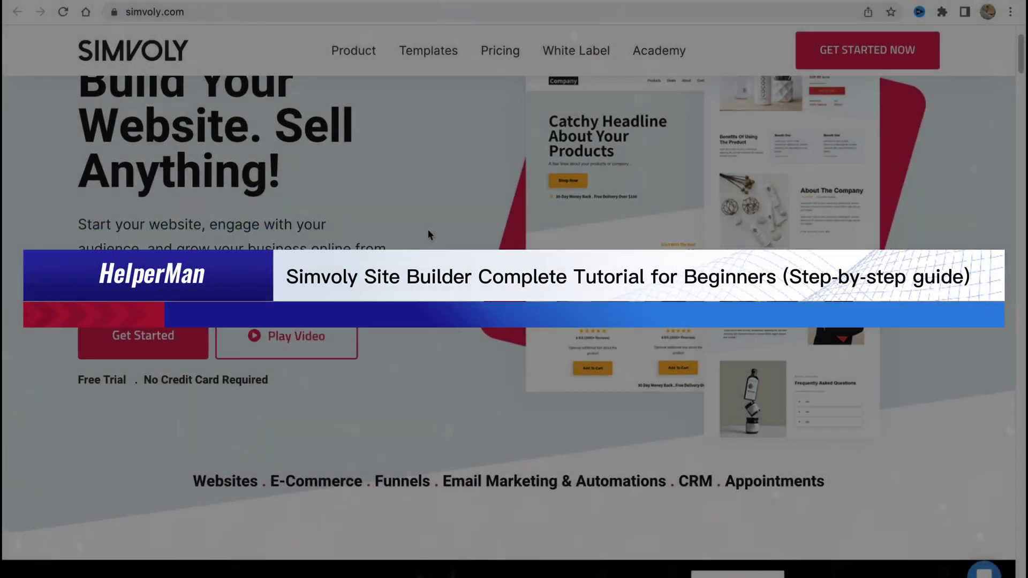
pyautogui.scroll(-1, 428, 235)
pyautogui.scroll(-1, 428, 235)
pyautogui.scroll(-1, 428, 234)
pyautogui.scroll(-1, 428, 234)
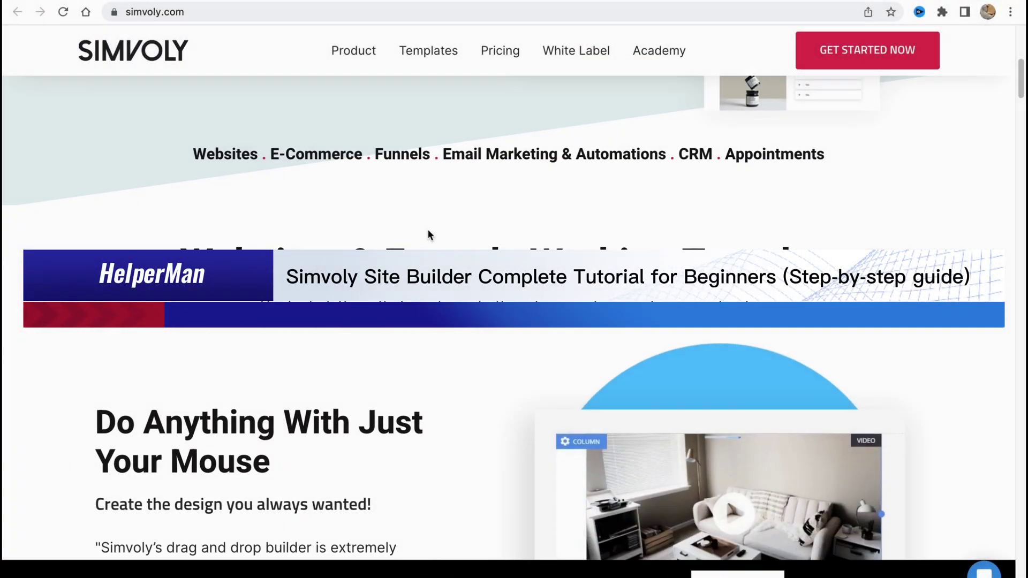
pyautogui.scroll(-1, 428, 235)
pyautogui.scroll(-2, 428, 235)
pyautogui.scroll(-1, 428, 235)
pyautogui.scroll(-2, 428, 235)
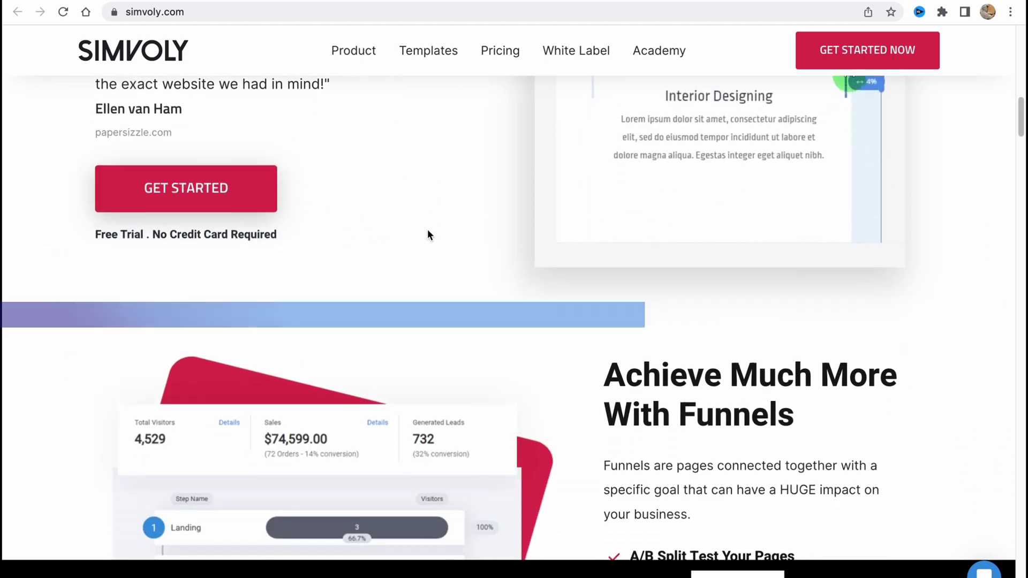
pyautogui.scroll(-1, 427, 234)
pyautogui.scroll(-2, 427, 235)
pyautogui.scroll(-1, 427, 235)
pyautogui.scroll(-1, 427, 234)
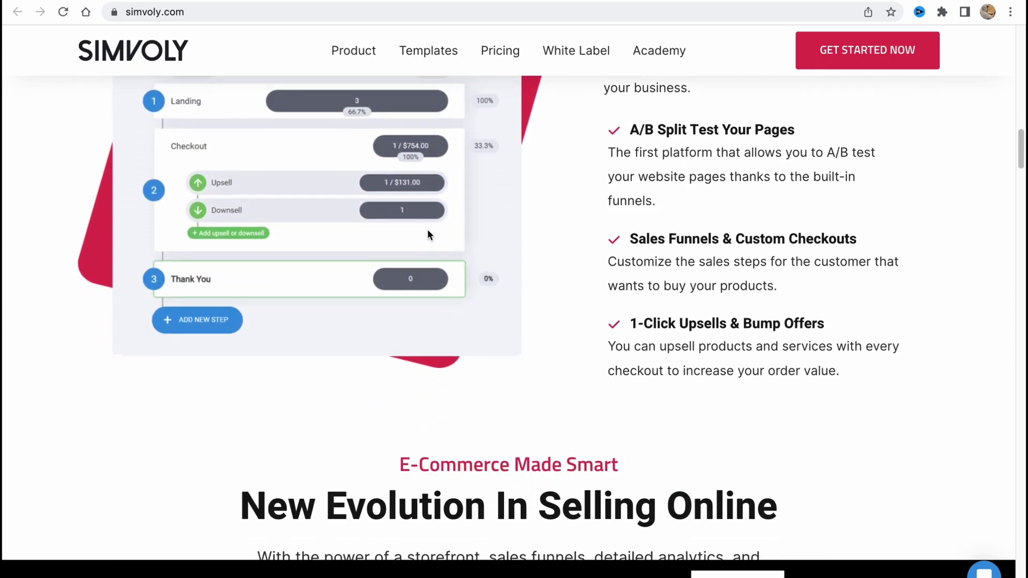
pyautogui.scroll(-2, 427, 234)
pyautogui.scroll(-1, 427, 234)
pyautogui.scroll(-2, 427, 235)
pyautogui.scroll(-2, 427, 234)
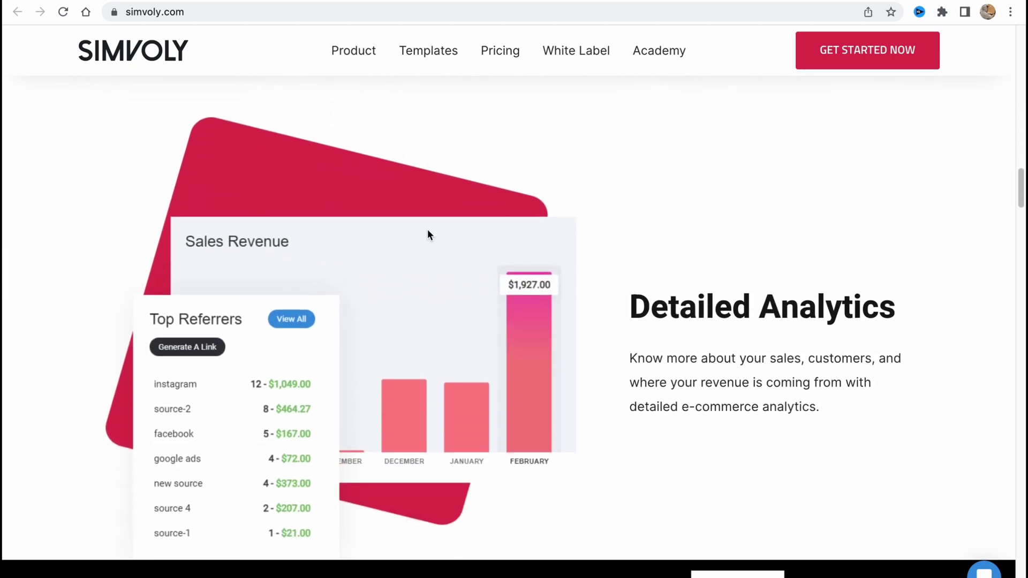
pyautogui.scroll(3, 427, 235)
pyautogui.scroll(3, 427, 234)
pyautogui.scroll(3, 428, 234)
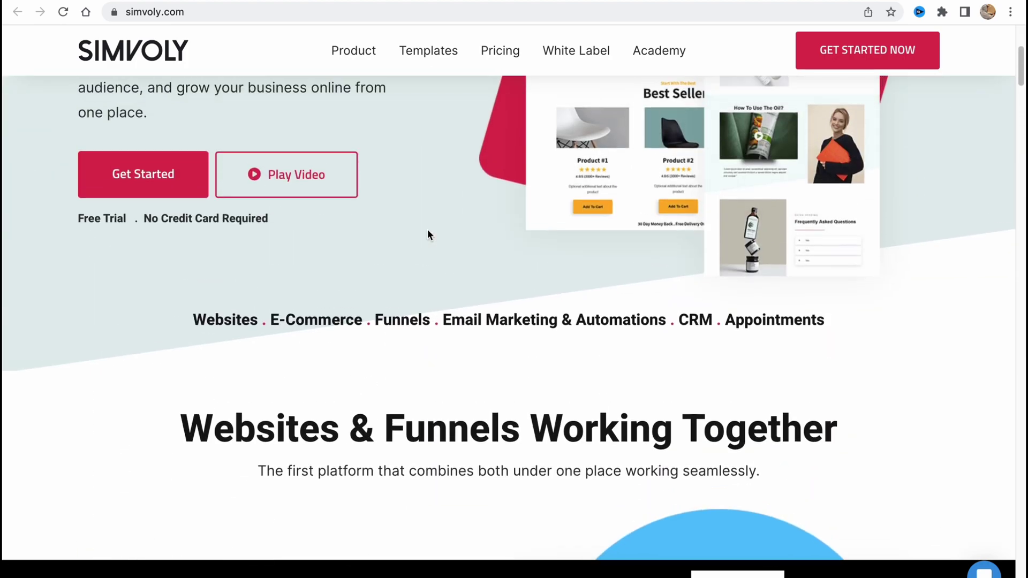
pyautogui.scroll(3, 427, 235)
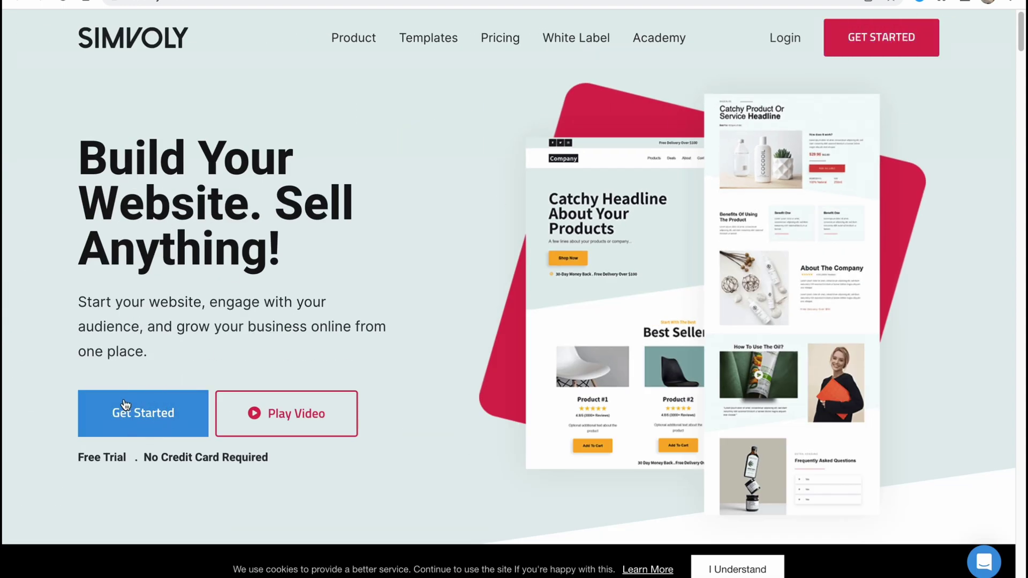
pyautogui.scroll(-5, 479, 255)
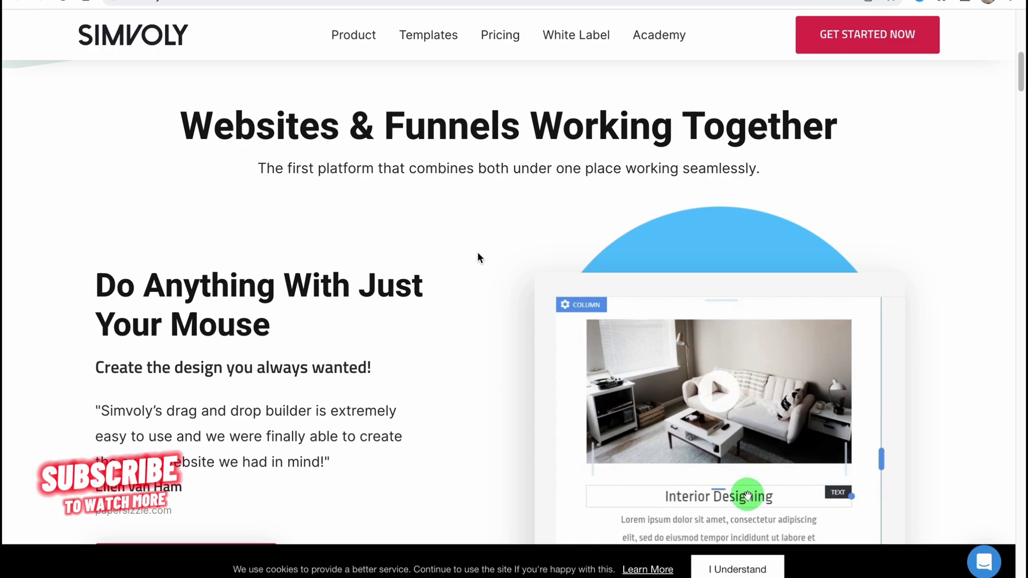
pyautogui.scroll(-4, 478, 257)
pyautogui.scroll(3, 475, 257)
pyautogui.scroll(5, 474, 257)
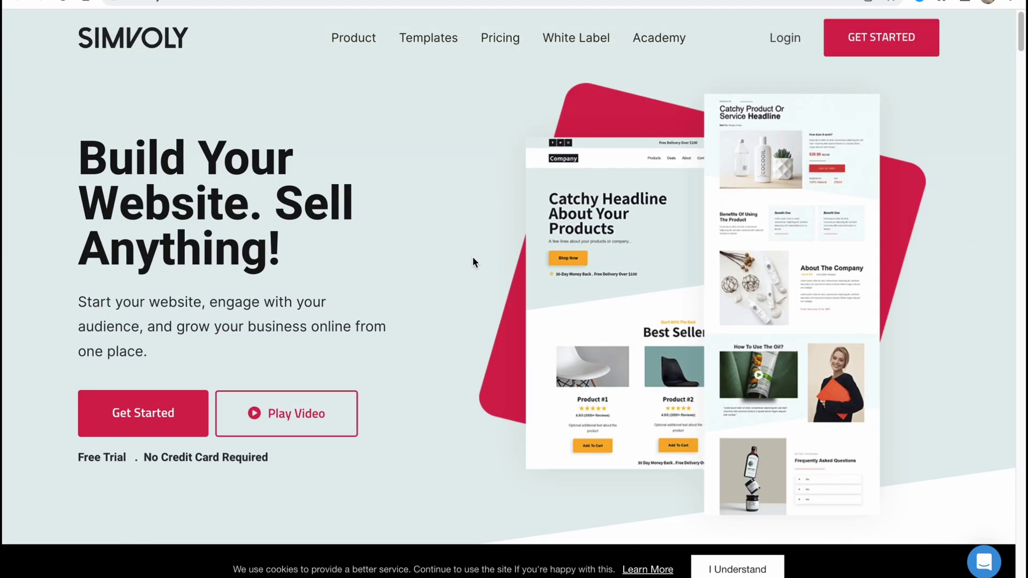
# Step: Go from the Simvoly homepage to the empty sign-up form via Get Started
pyautogui.click(879, 59)
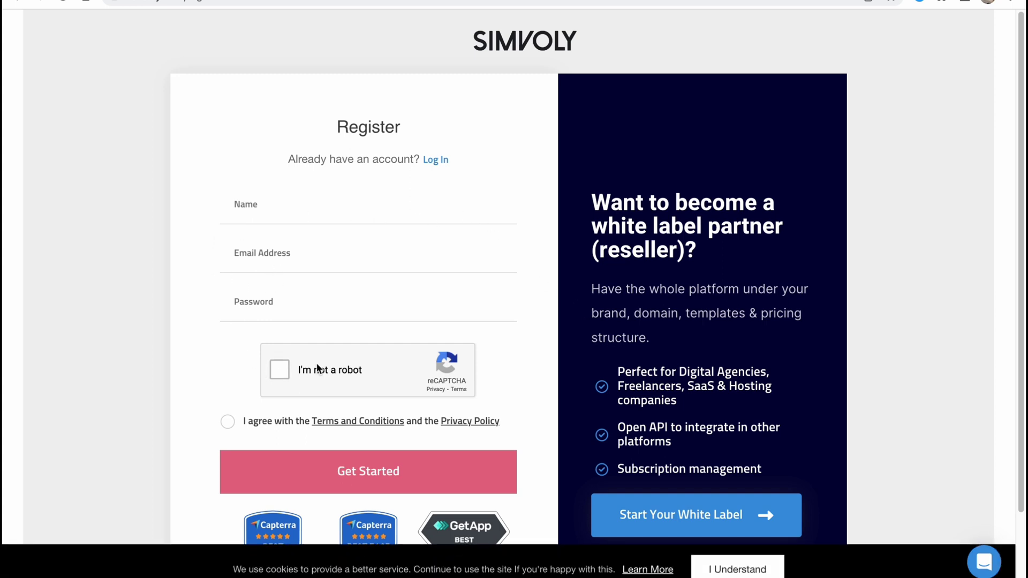
pyautogui.scroll(-1, 361, 320)
pyautogui.scroll(1, 356, 319)
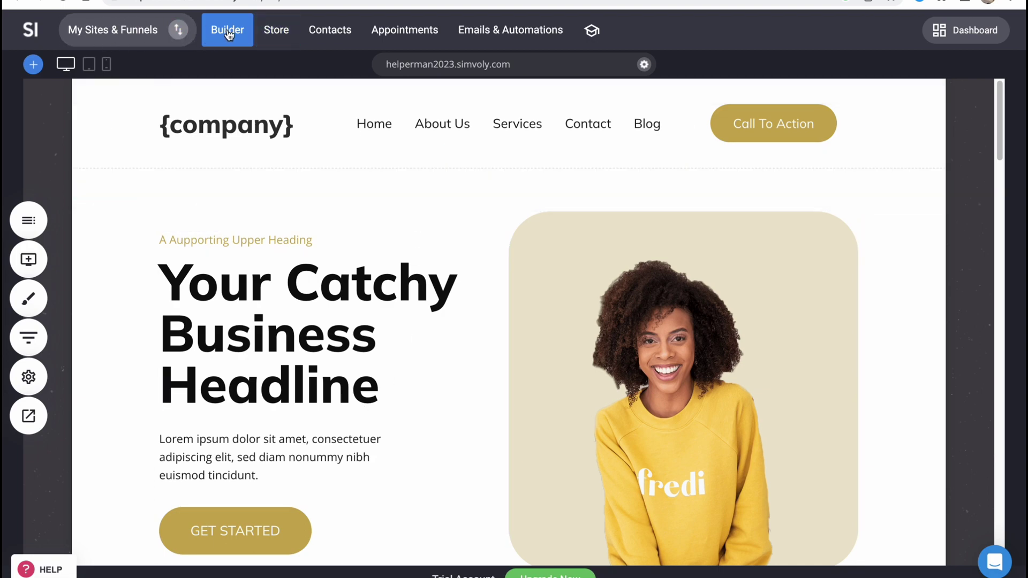
pyautogui.click(275, 32)
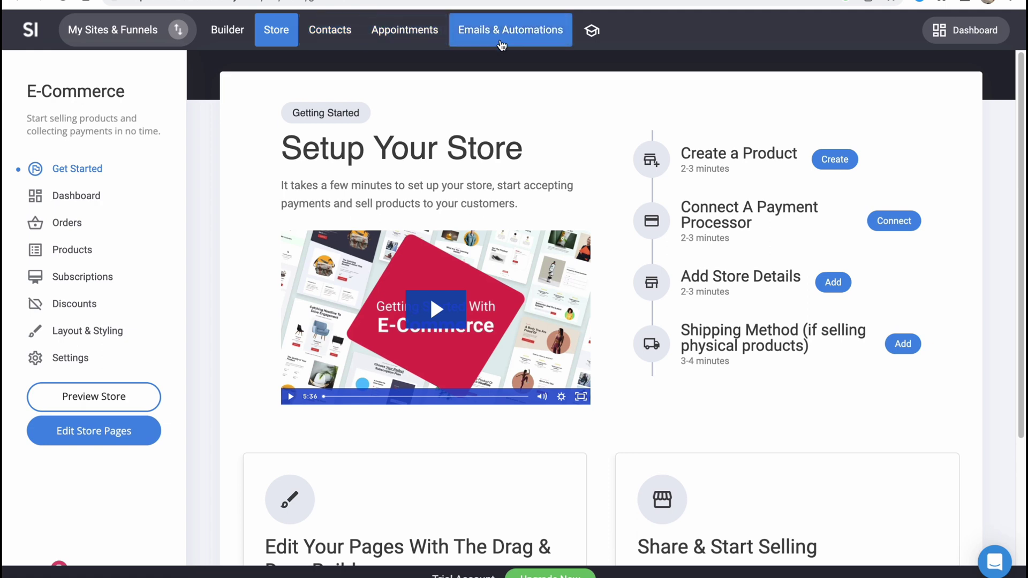
pyautogui.click(961, 34)
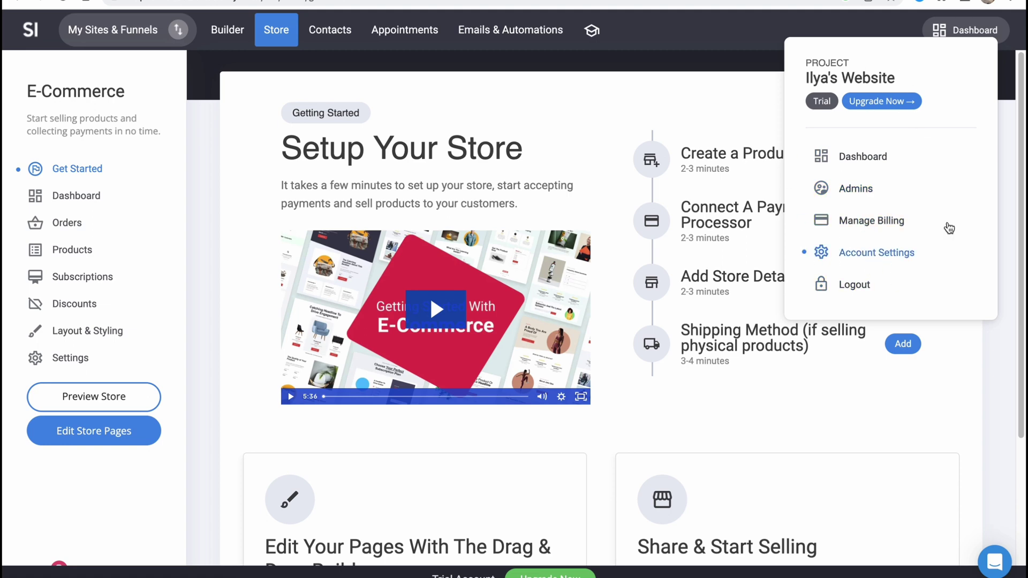
pyautogui.click(242, 27)
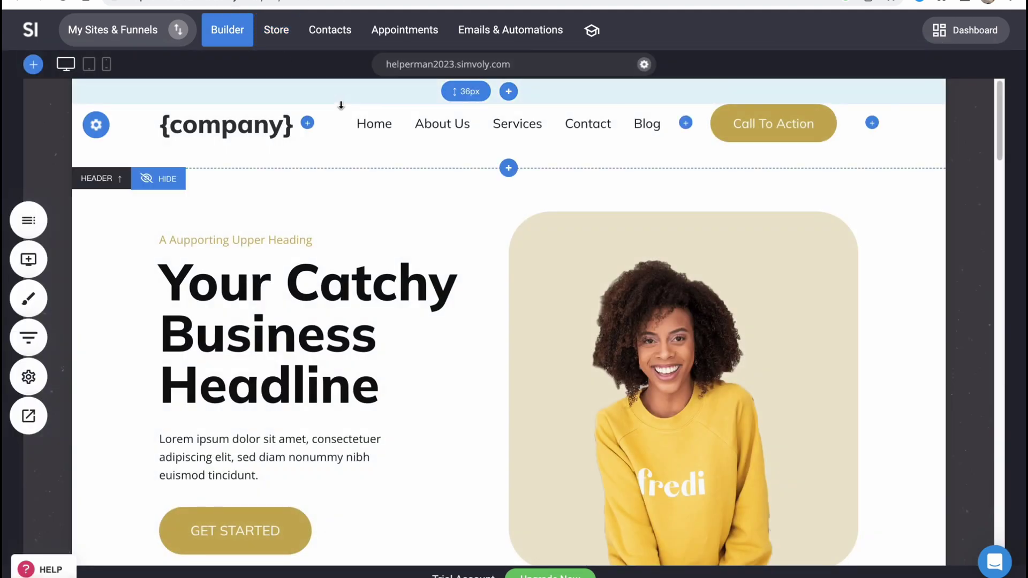
pyautogui.moveTo(508, 125)
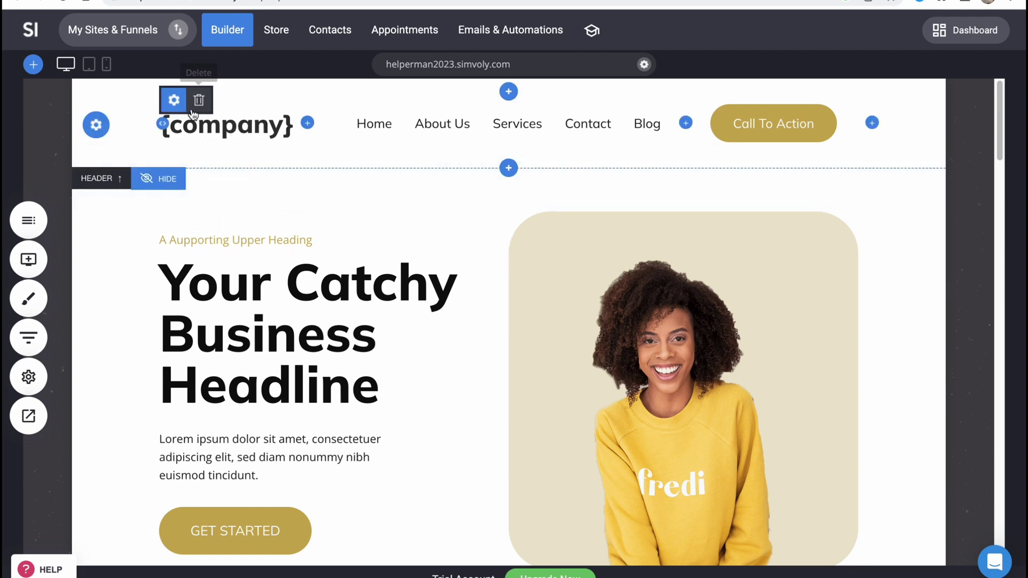
# Step: Replace the {company} logo placeholder text with HelperMan
pyautogui.click(172, 101)
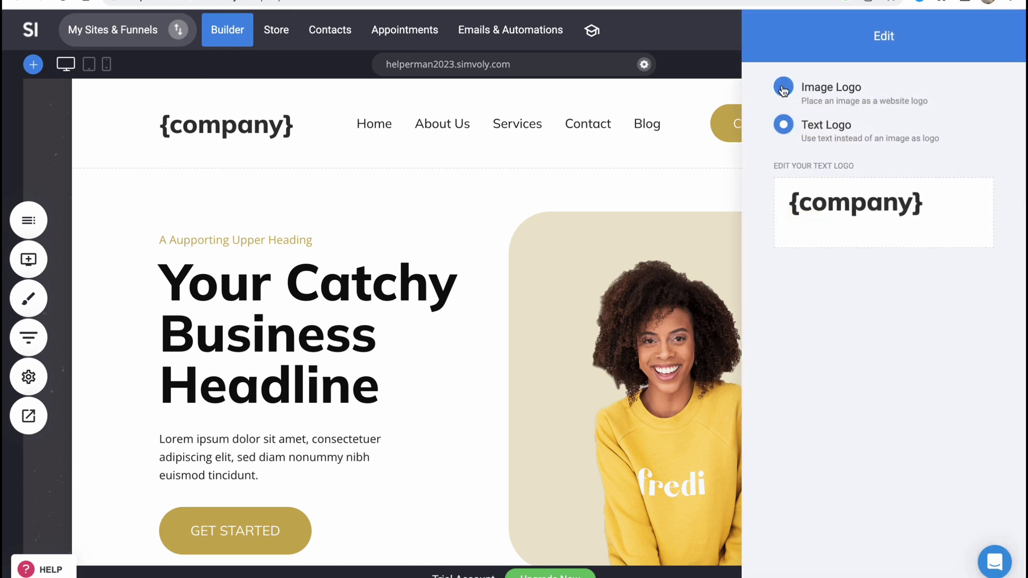
pyautogui.moveTo(929, 204); pyautogui.dragTo(747, 201)
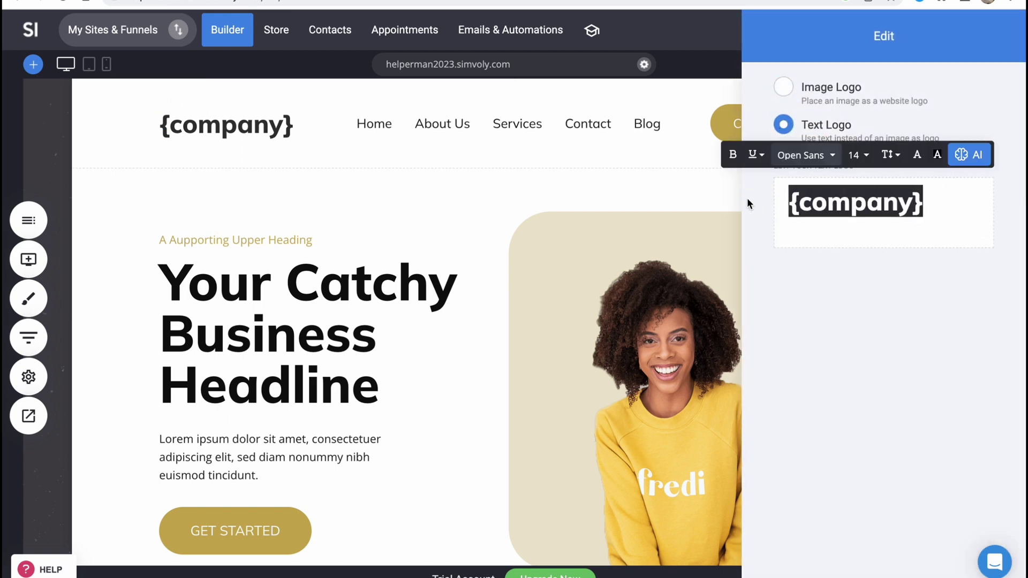
pyautogui.write('Helper')
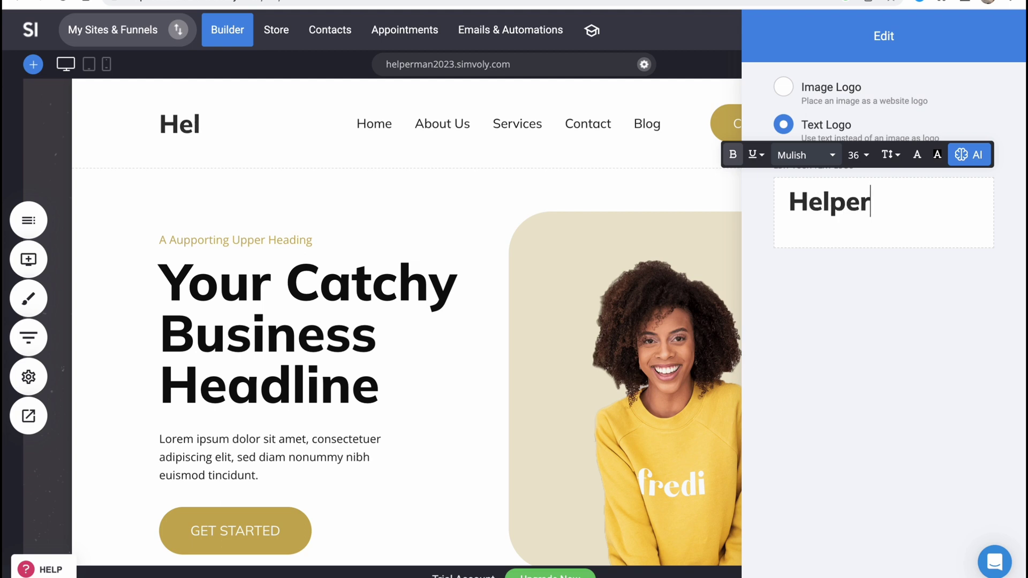
pyautogui.write('Man')
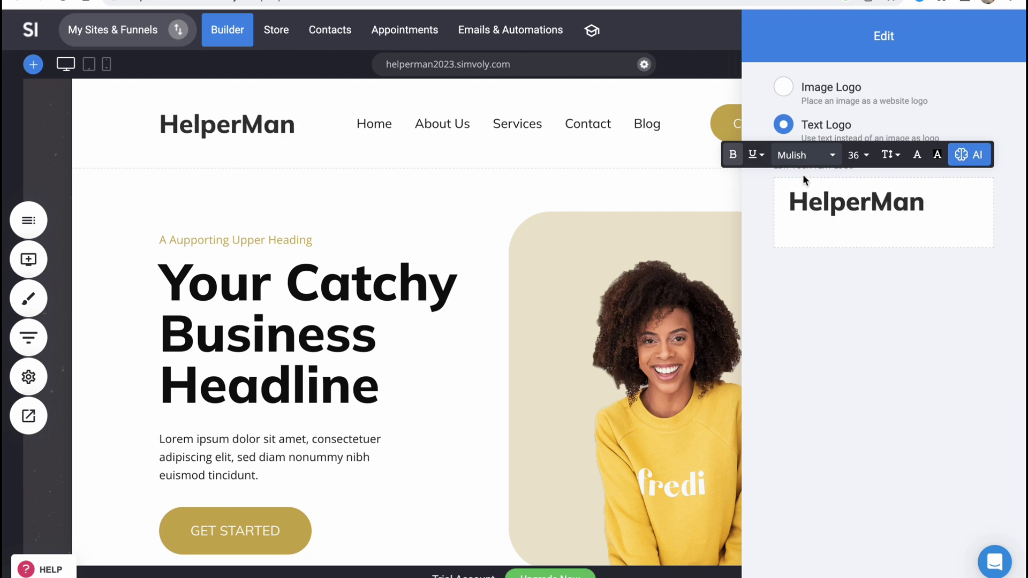
pyautogui.moveTo(911, 204); pyautogui.dragTo(780, 202)
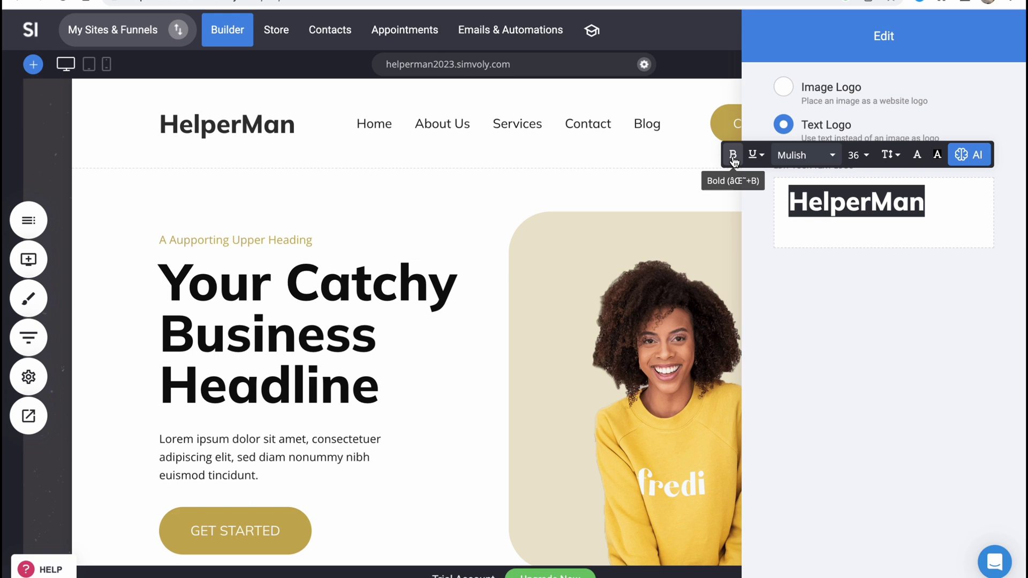
pyautogui.click(734, 157)
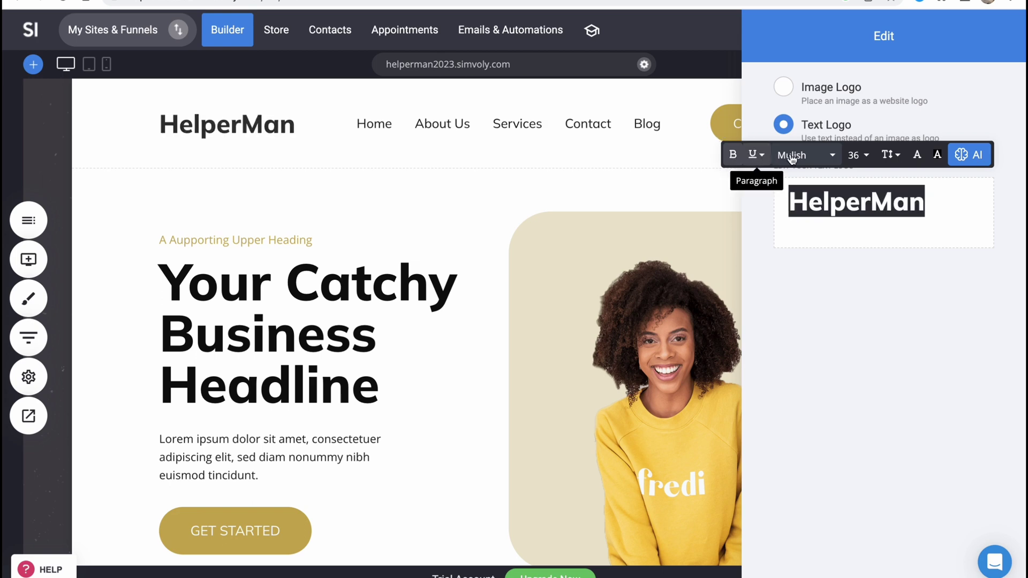
# Step: Style the HelperMan logo in Arial, size 54, gold, and close the panel
pyautogui.click(829, 159)
pyautogui.click(803, 213)
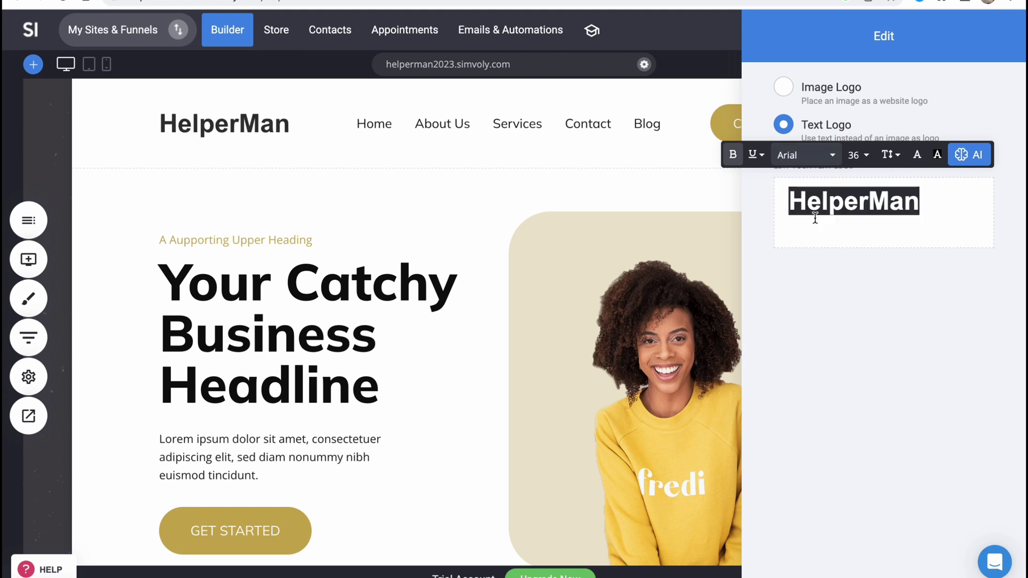
pyautogui.click(859, 157)
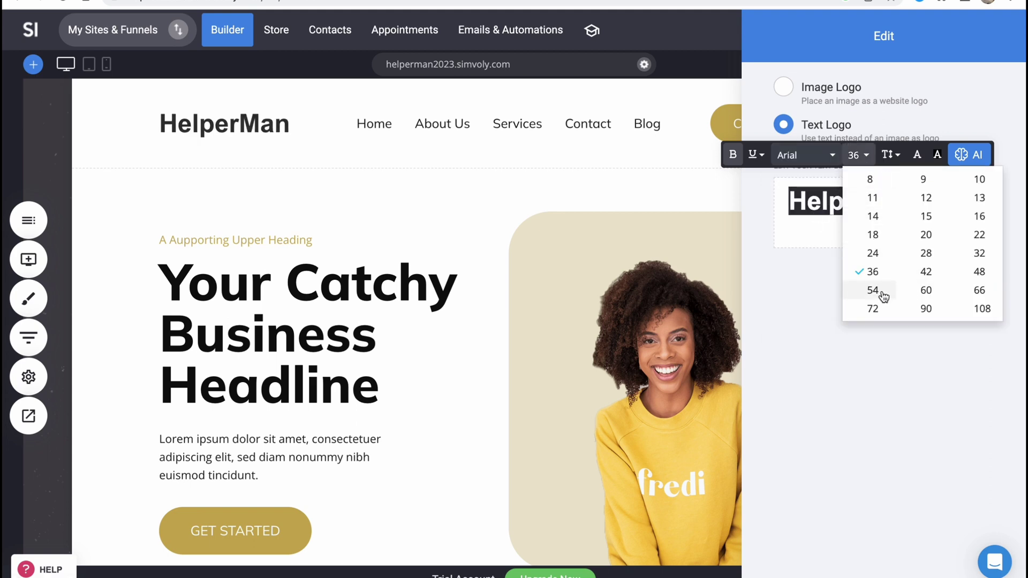
pyautogui.click(879, 291)
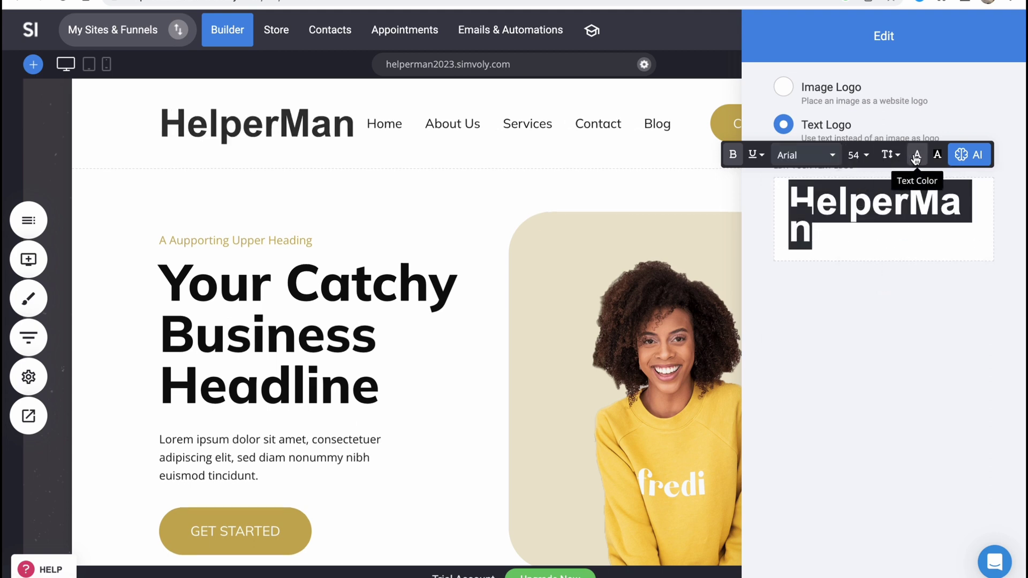
pyautogui.click(916, 154)
pyautogui.click(904, 198)
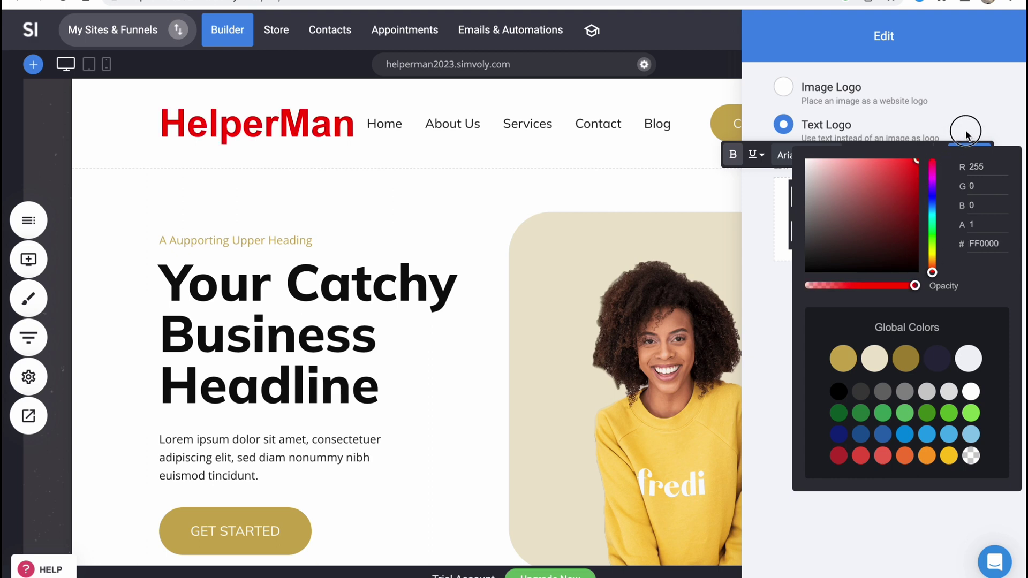
pyautogui.click(843, 360)
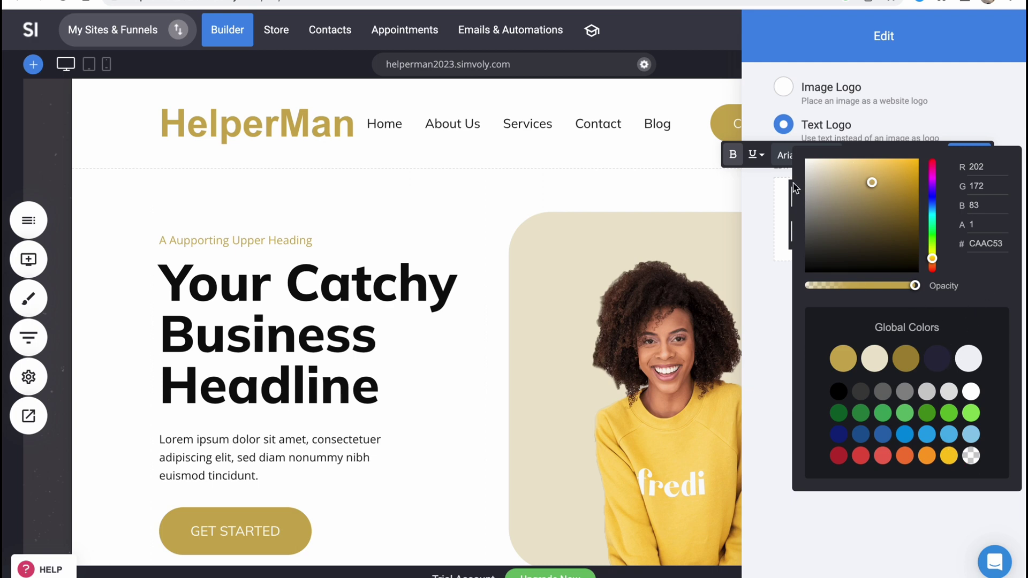
pyautogui.click(793, 187)
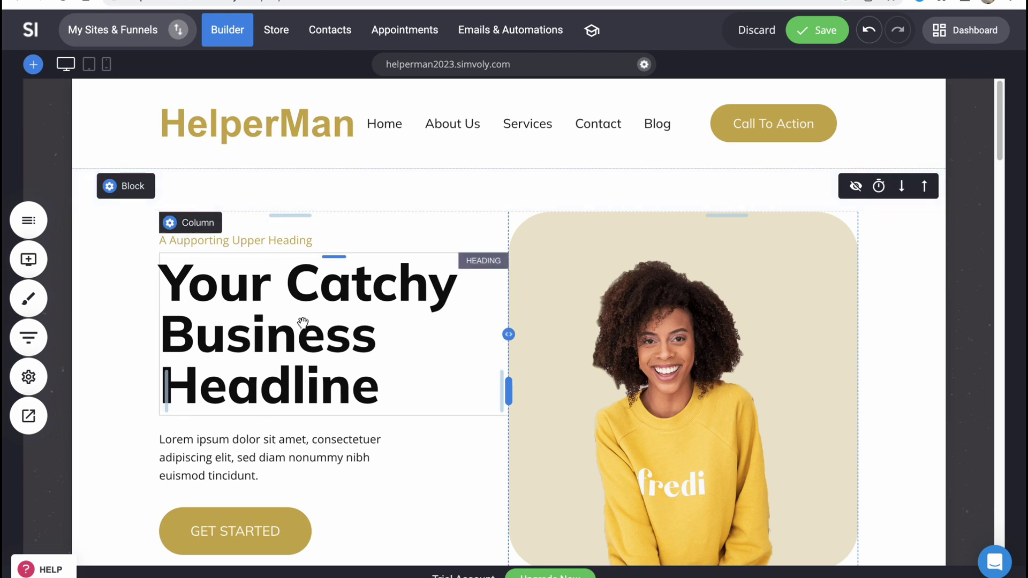
pyautogui.scroll(-1, 620, 390)
pyautogui.click(665, 366)
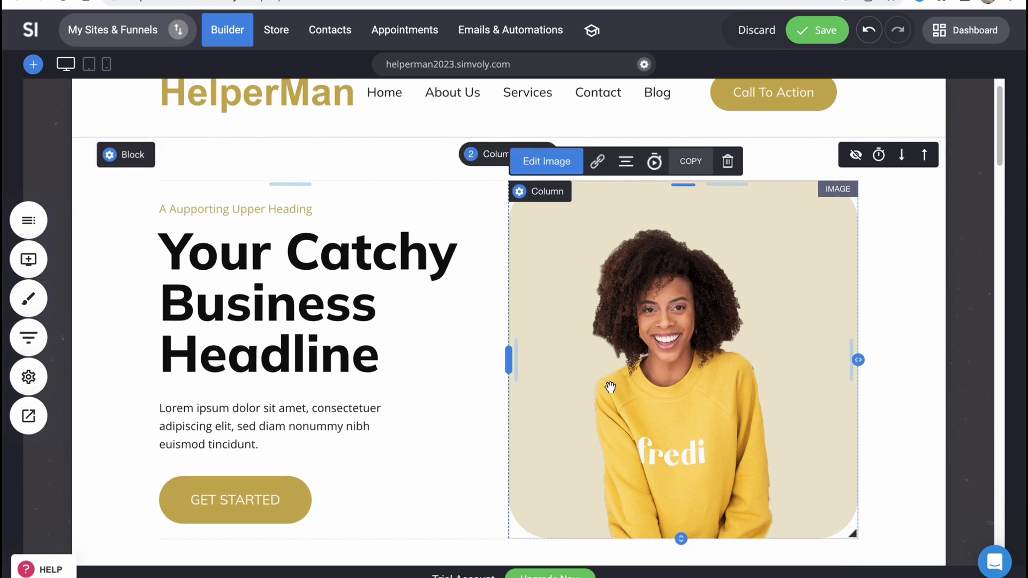
pyautogui.click(546, 163)
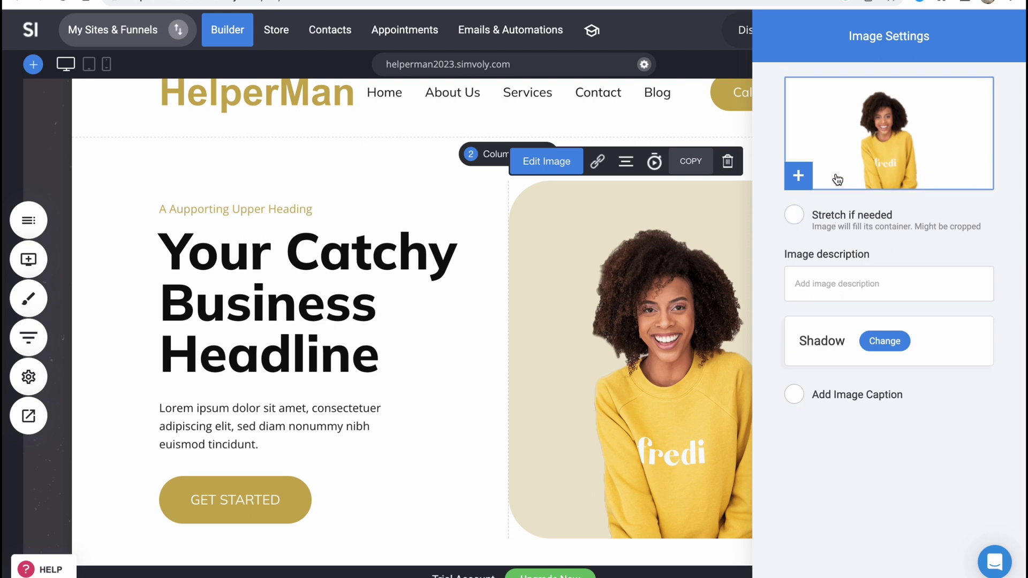
pyautogui.click(797, 177)
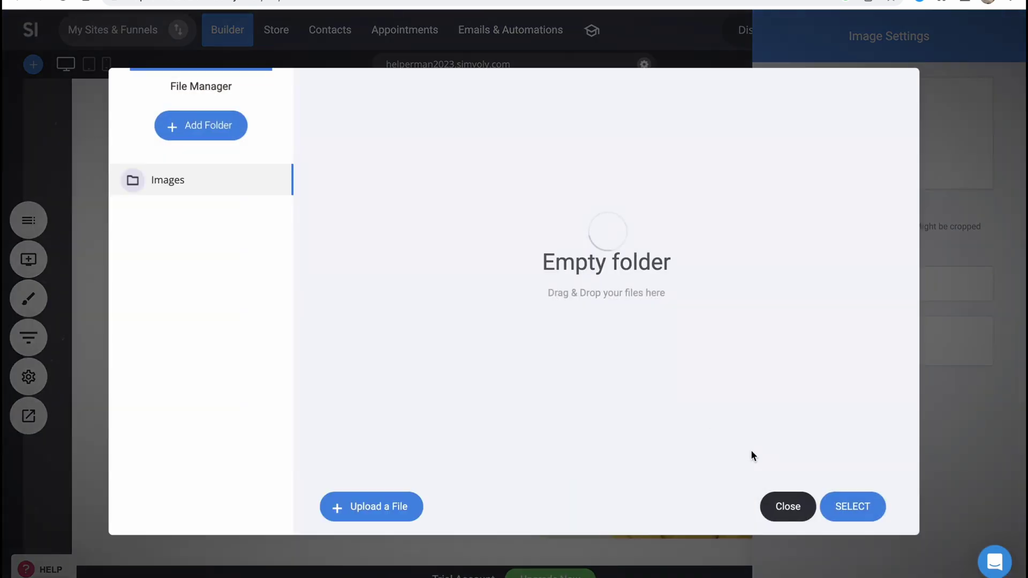
pyautogui.click(787, 507)
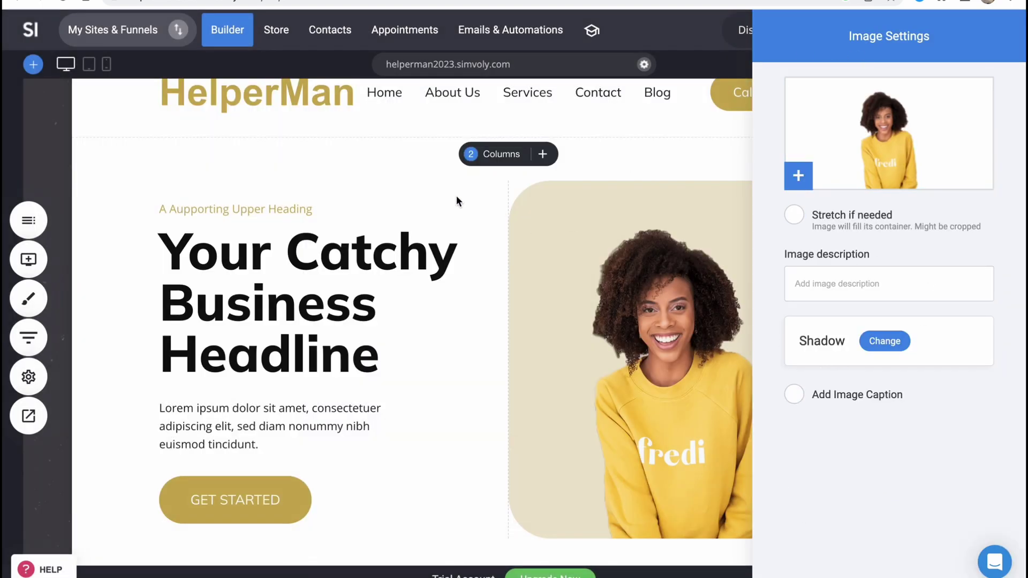
pyautogui.click(409, 179)
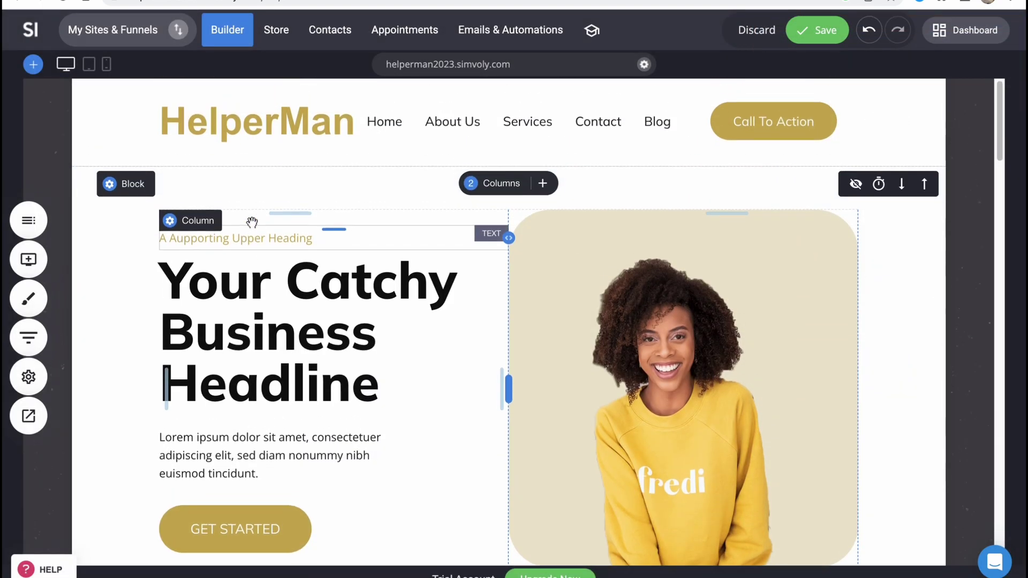
# Step: Change the hero heading to Best Tutorials and delete the placeholder paragraph beneath
pyautogui.click(275, 330)
pyautogui.moveTo(388, 385); pyautogui.dragTo(163, 268)
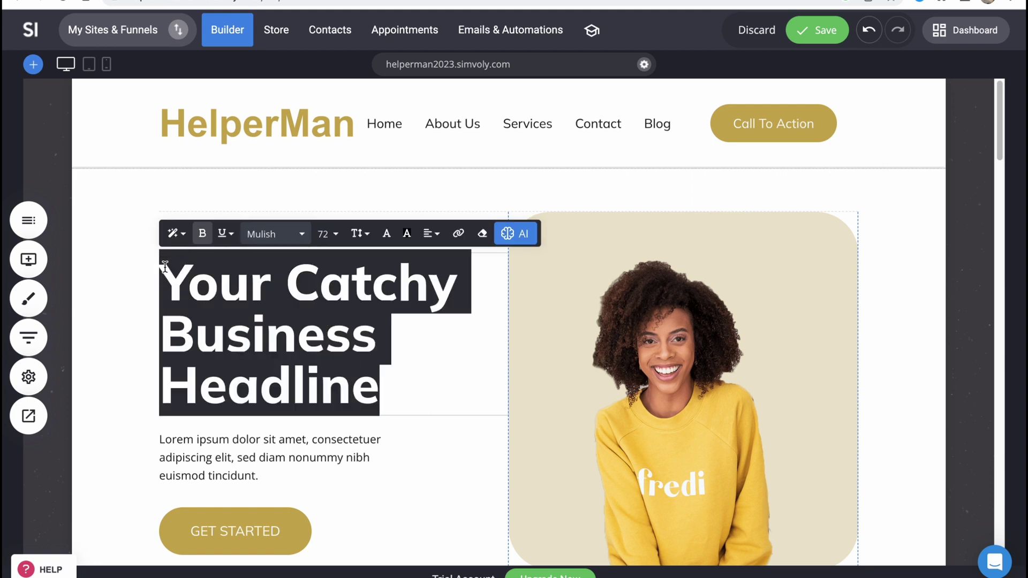
pyautogui.write('Be')
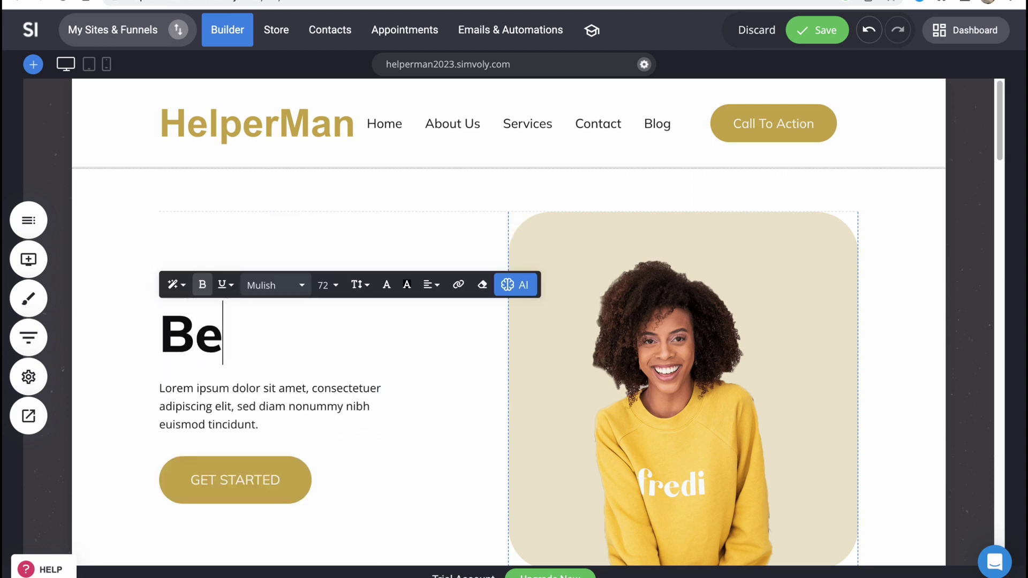
pyautogui.write('st Tuto')
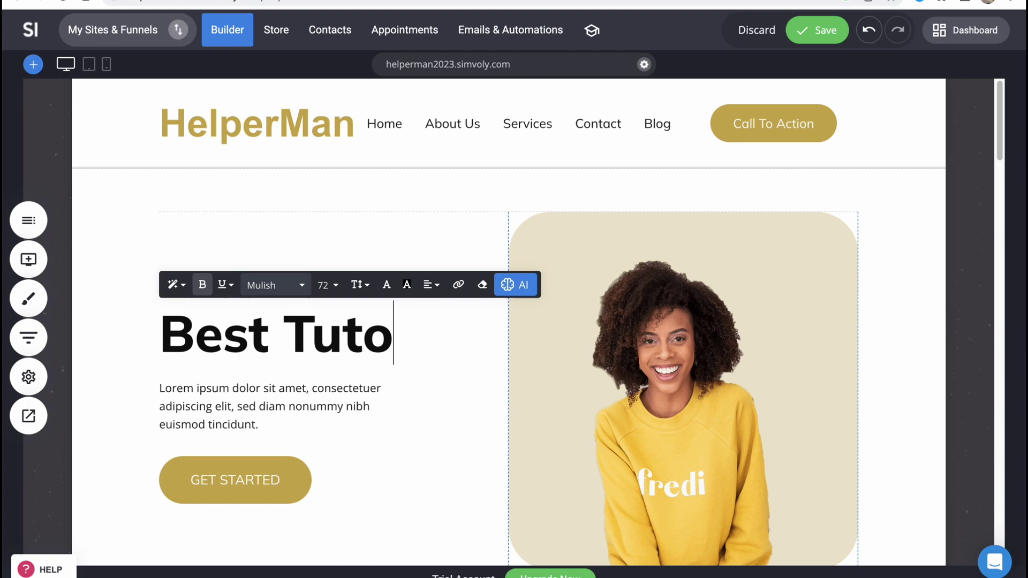
pyautogui.write('rials')
pyautogui.click(197, 380)
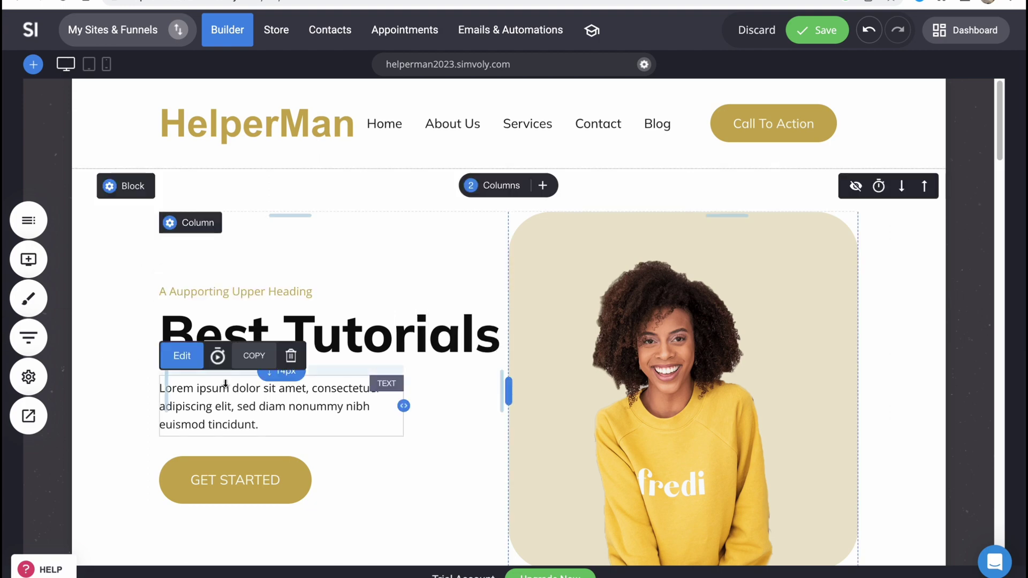
pyautogui.click(291, 356)
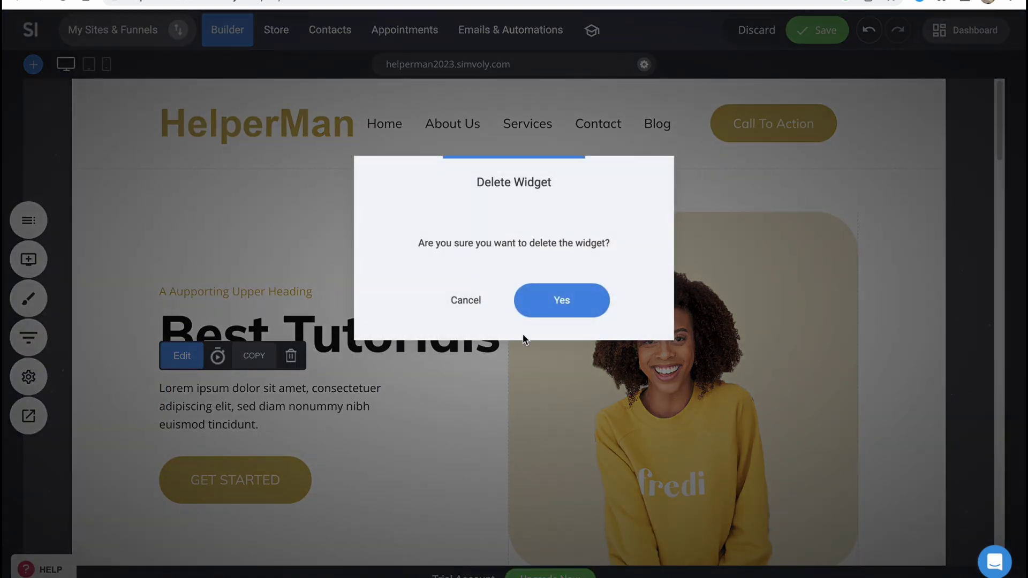
pyautogui.click(559, 300)
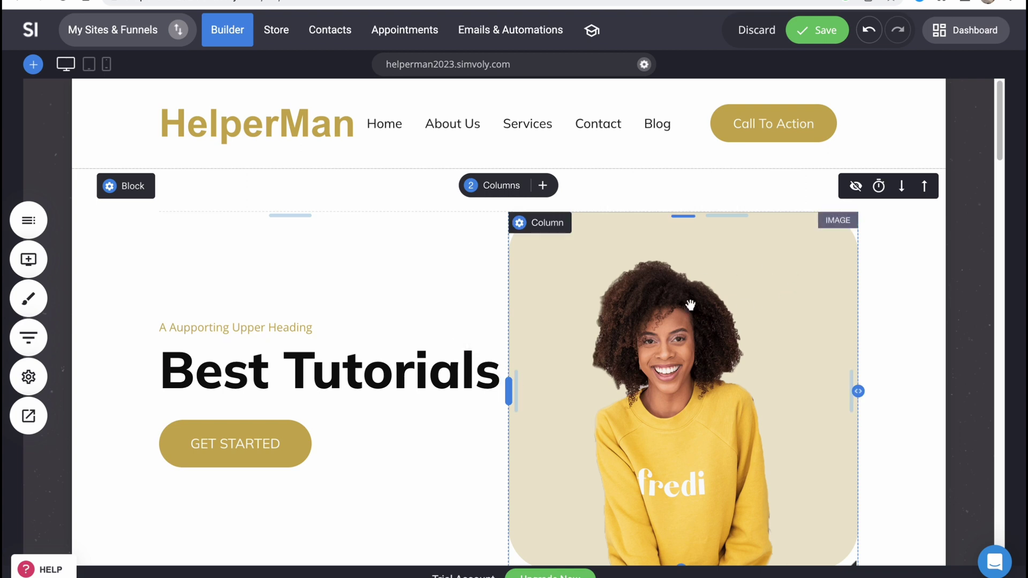
pyautogui.scroll(-1, 663, 308)
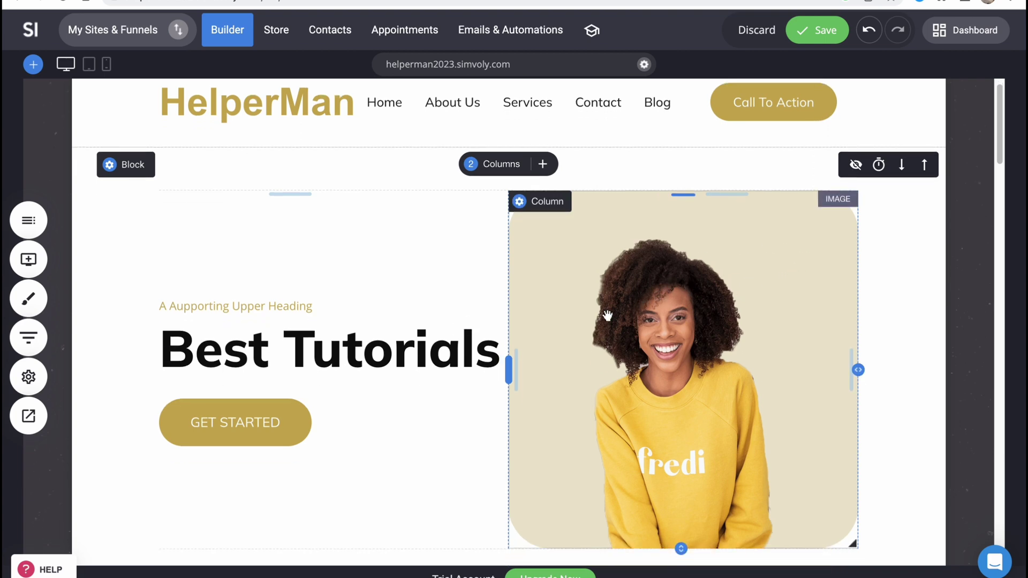
pyautogui.scroll(-1, 398, 444)
# Step: Replace the GET STARTED button text with Subscribe and try a larger text size
pyautogui.click(208, 419)
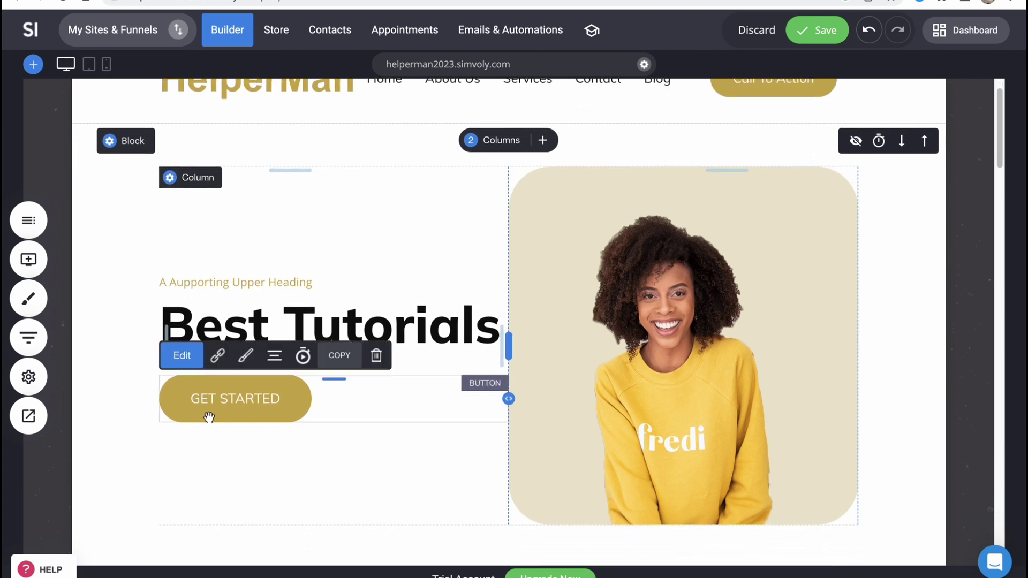
pyautogui.click(182, 355)
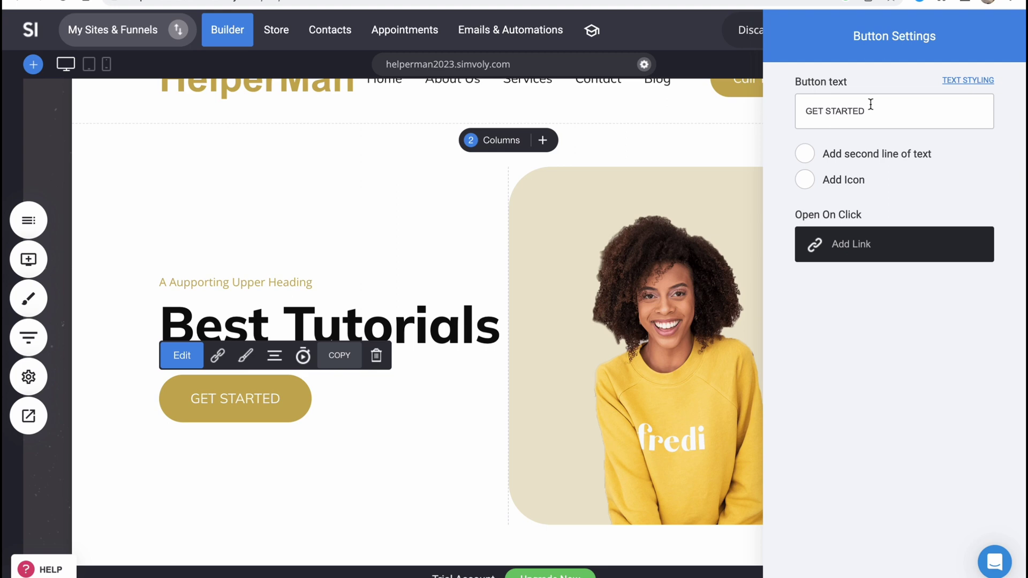
pyautogui.moveTo(871, 105); pyautogui.dragTo(661, 107)
pyautogui.write('scribe')
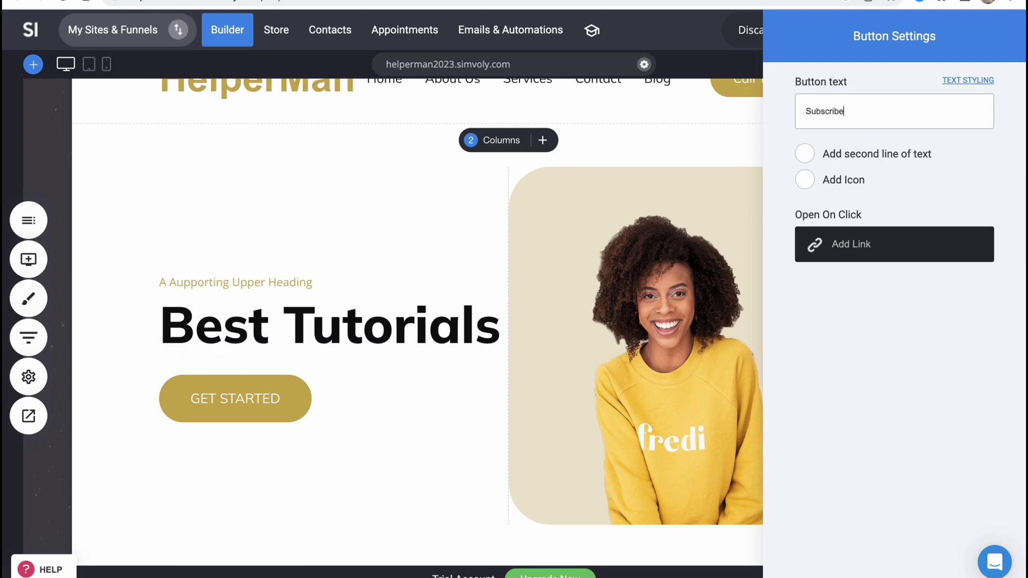
pyautogui.click(969, 80)
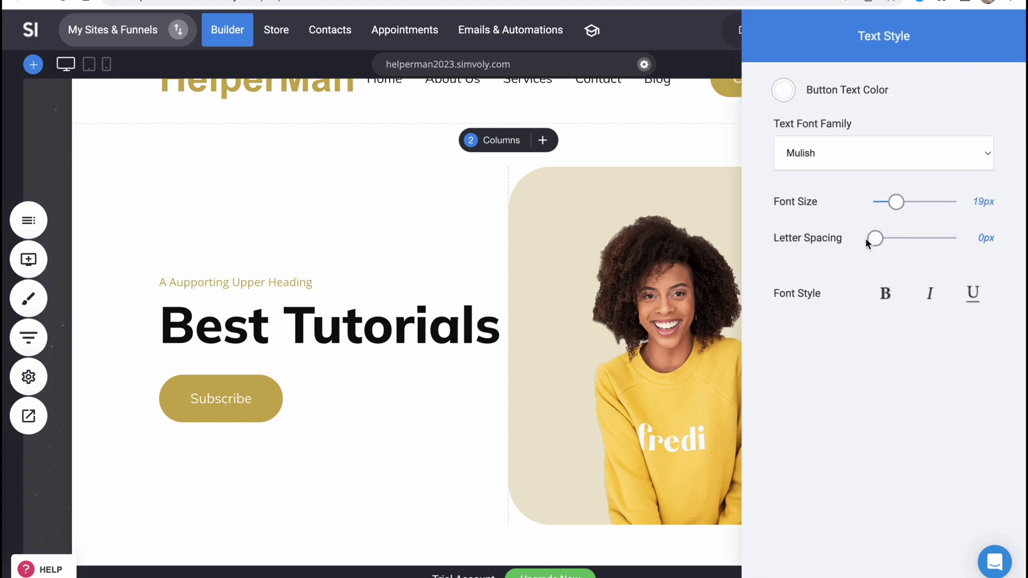
pyautogui.moveTo(896, 201)
pyautogui.mouseDown()
pyautogui.moveTo(940, 205)
pyautogui.moveTo(910, 207)
pyautogui.mouseUp()
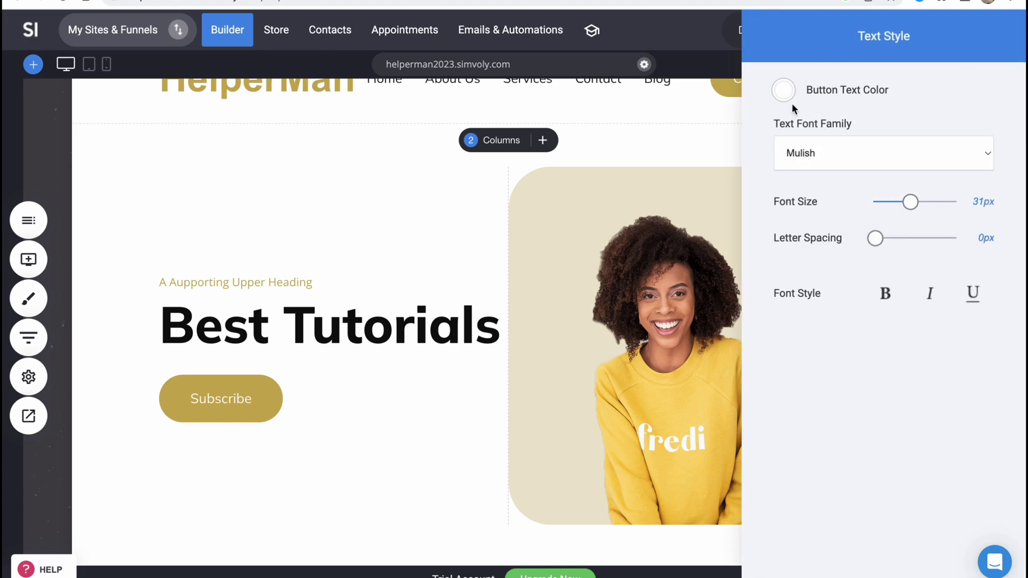
pyautogui.click(315, 430)
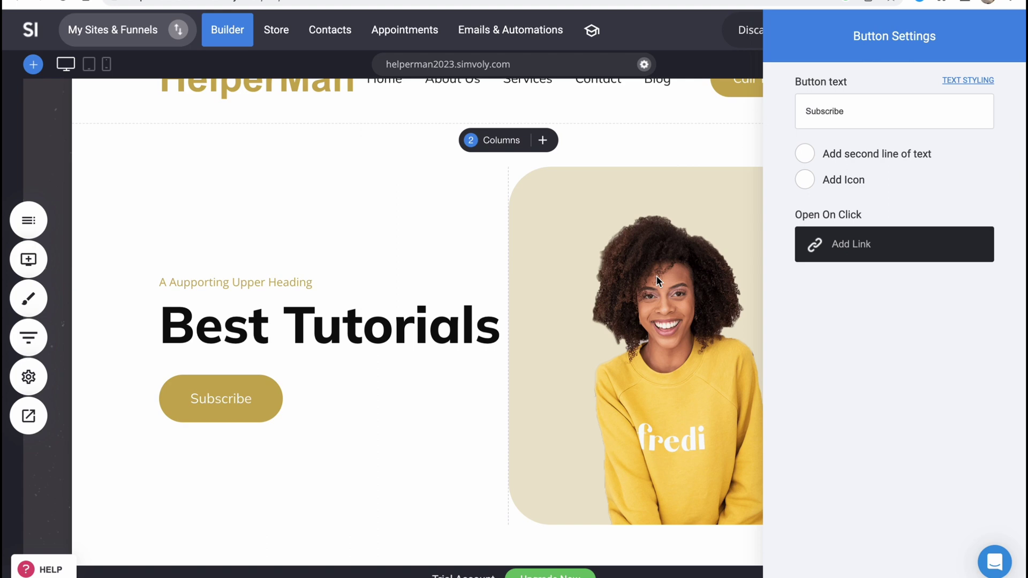
pyautogui.click(202, 410)
pyautogui.scroll(-3, 218, 397)
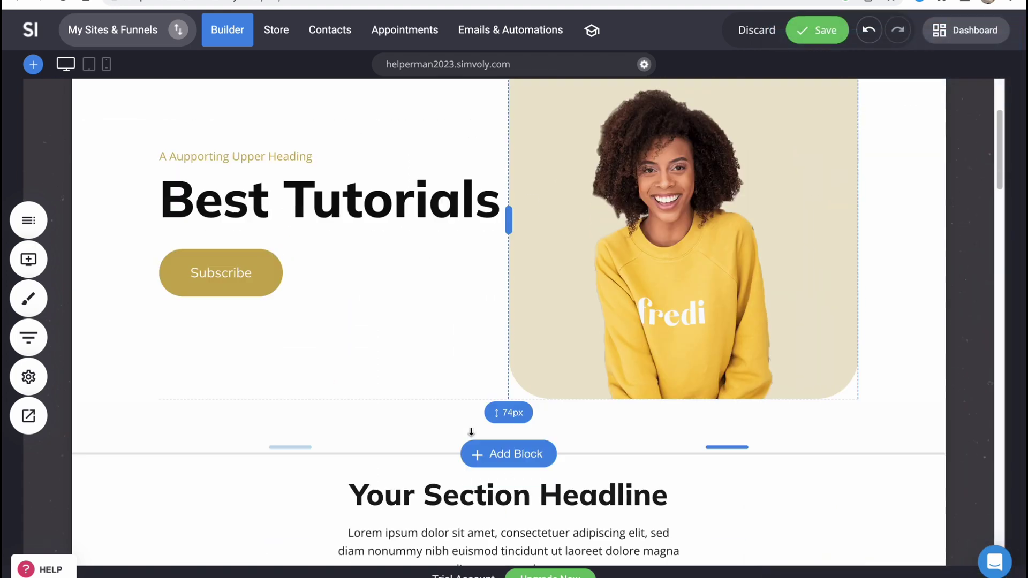
pyautogui.scroll(2, 309, 360)
pyautogui.click(29, 220)
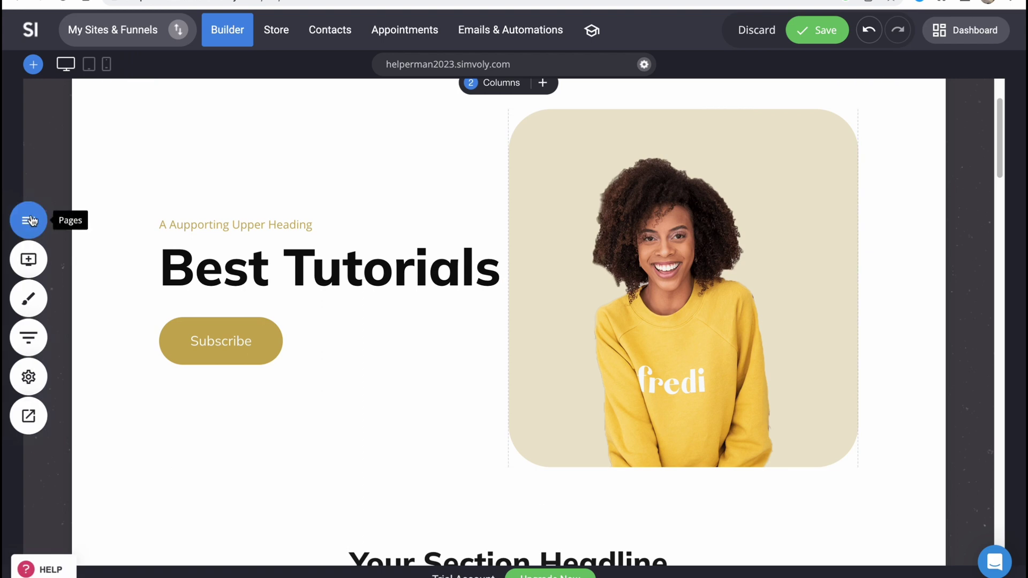
pyautogui.click(27, 220)
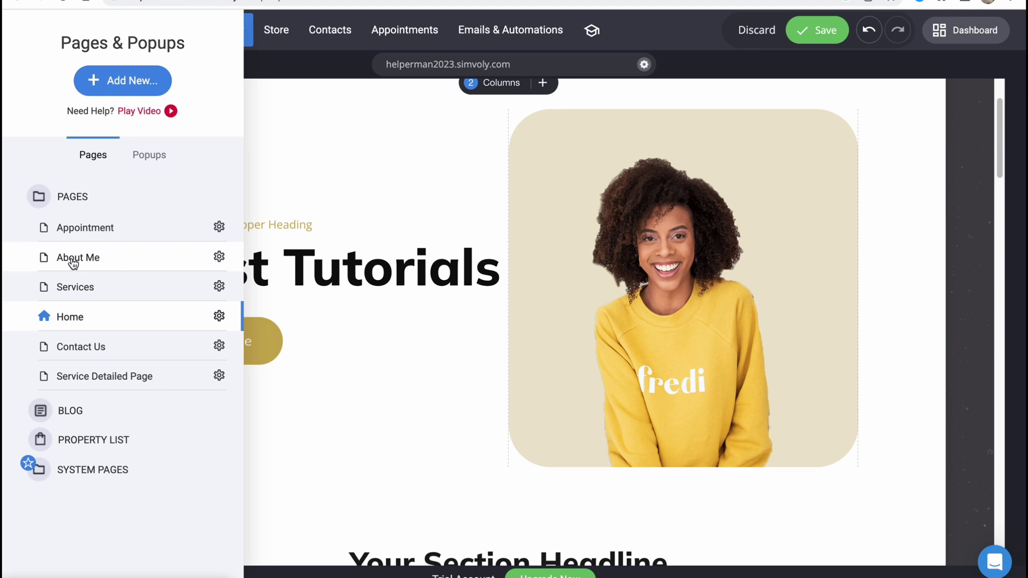
pyautogui.click(77, 258)
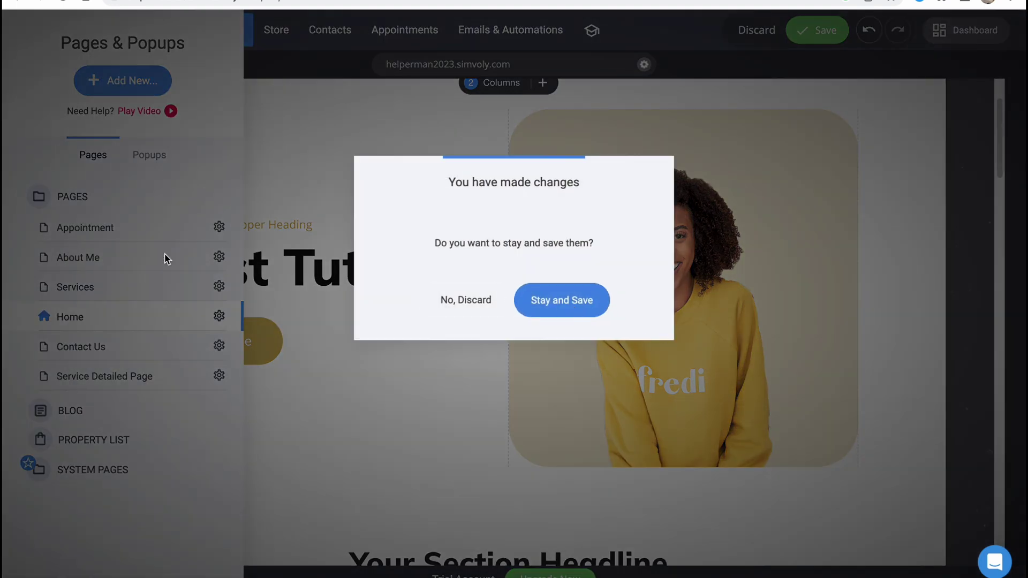
pyautogui.click(563, 311)
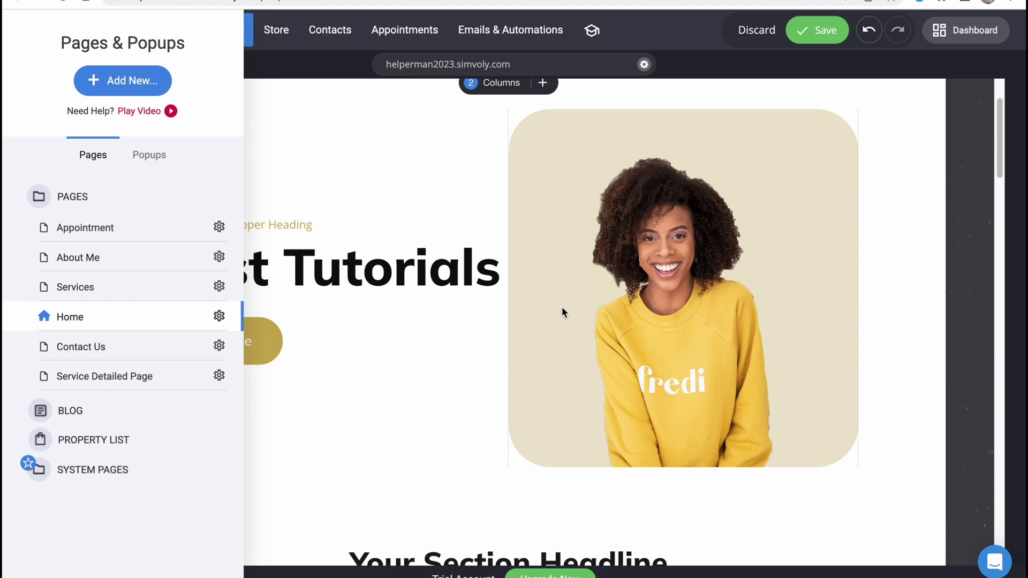
pyautogui.click(78, 258)
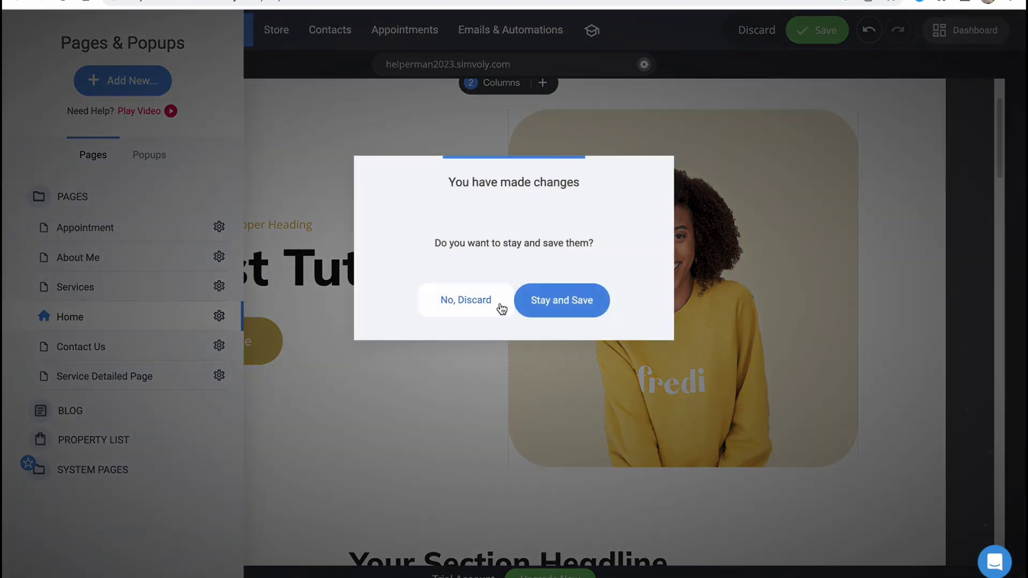
pyautogui.click(562, 312)
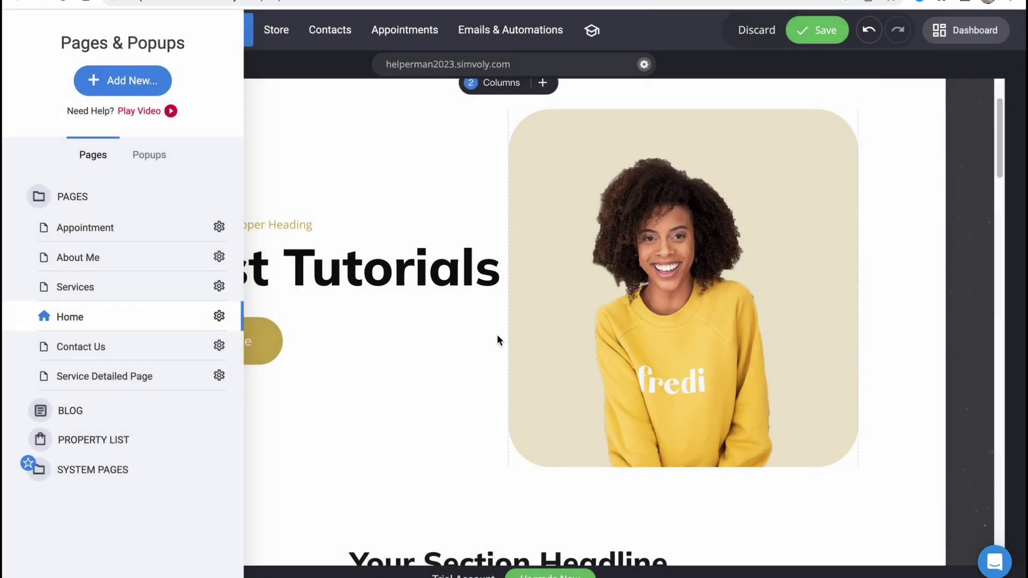
pyautogui.click(268, 150)
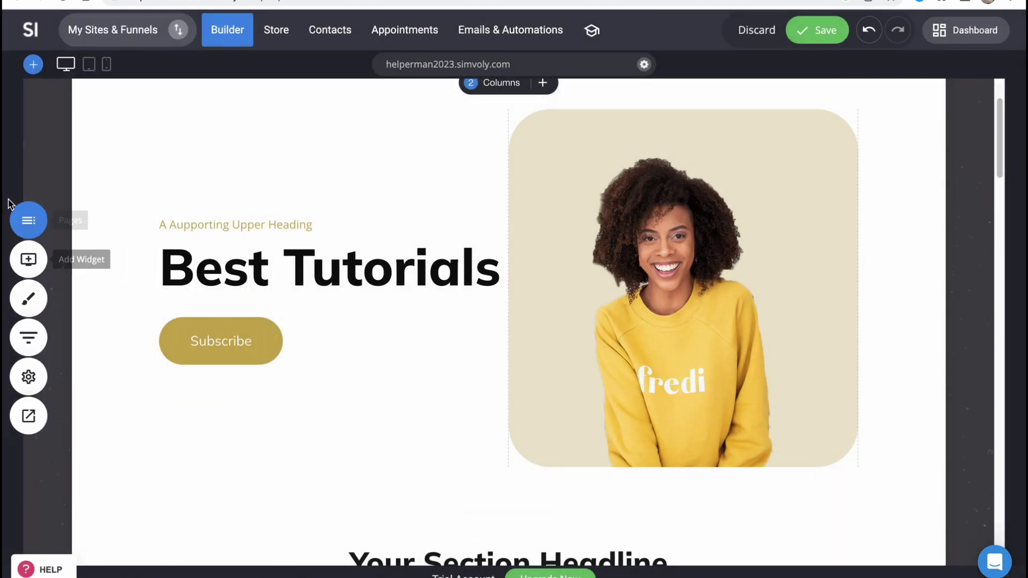
pyautogui.click(35, 263)
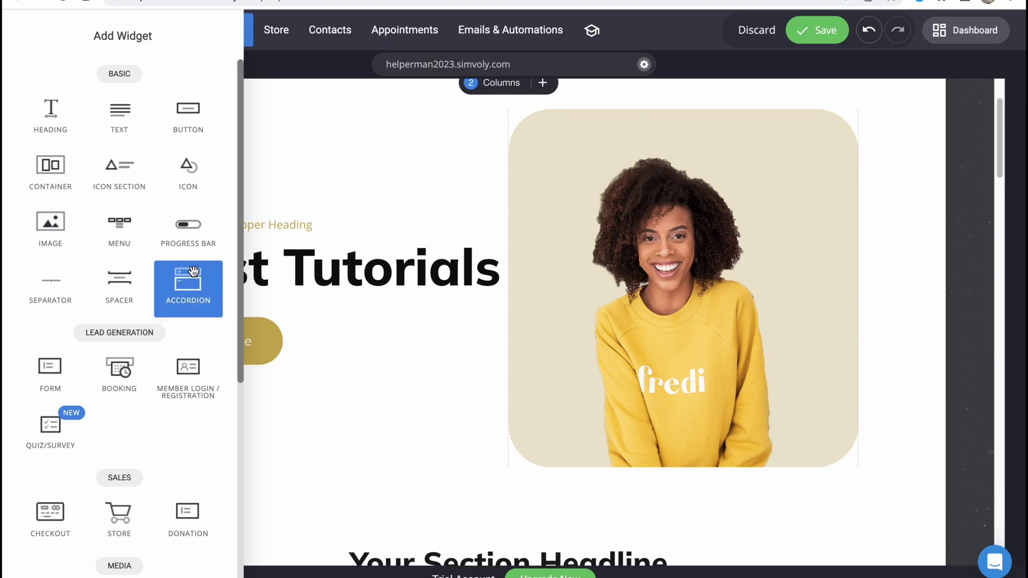
pyautogui.scroll(-2, 115, 375)
pyautogui.scroll(-1, 115, 376)
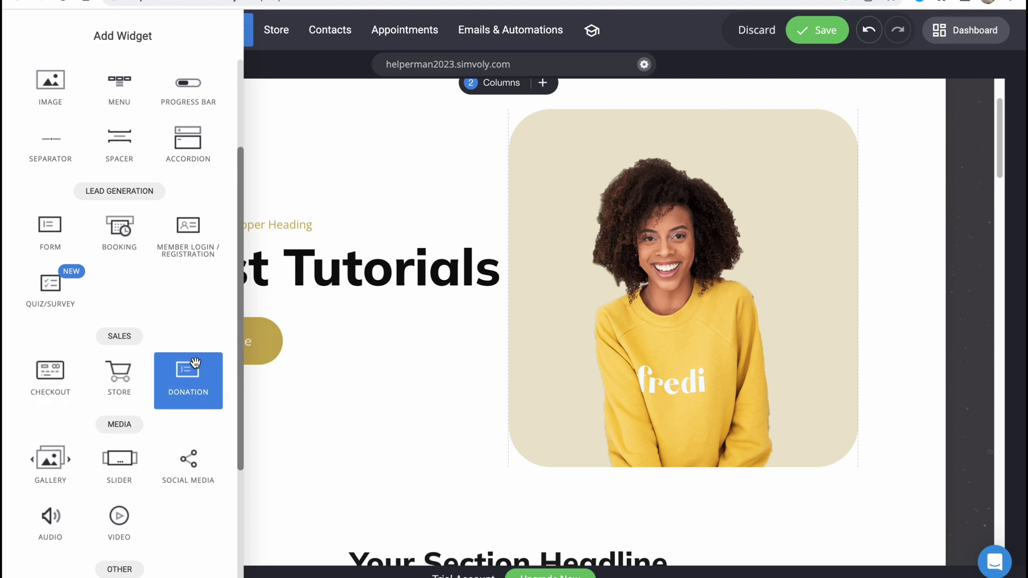
pyautogui.scroll(-1, 180, 393)
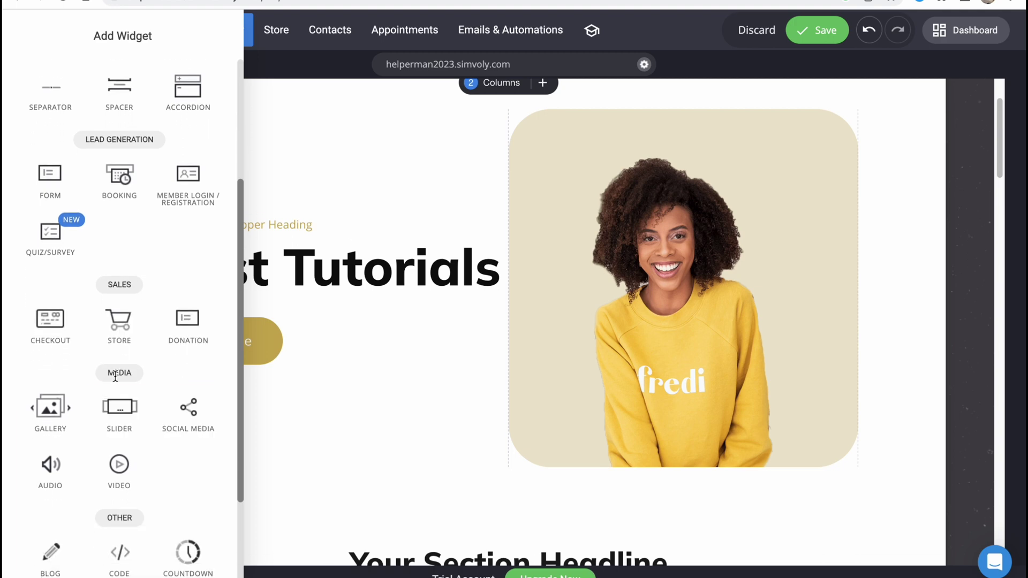
pyautogui.scroll(-1, 115, 376)
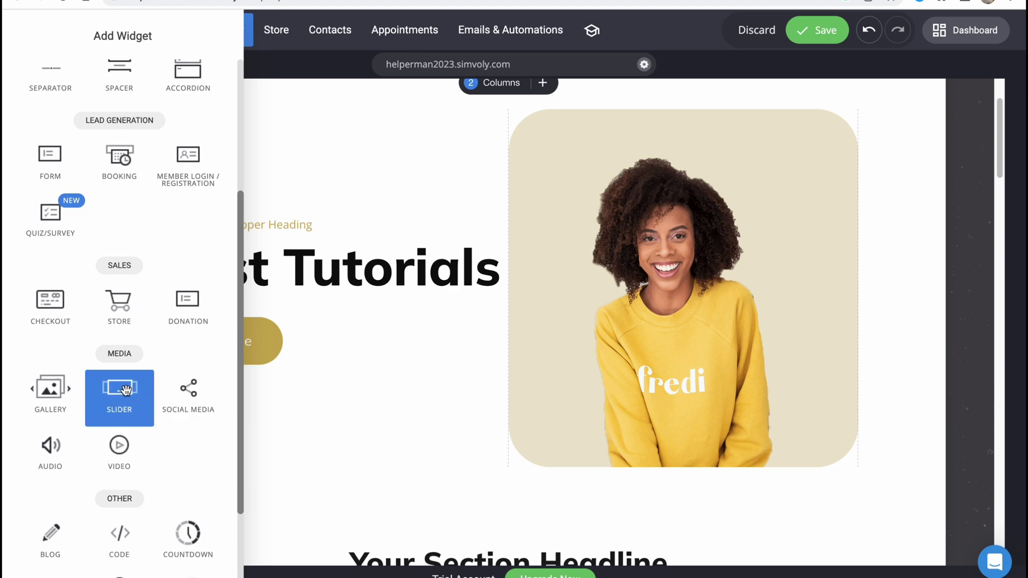
pyautogui.moveTo(126, 396)
pyautogui.mouseDown()
pyautogui.moveTo(444, 514)
pyautogui.moveTo(317, 432)
pyautogui.mouseUp()
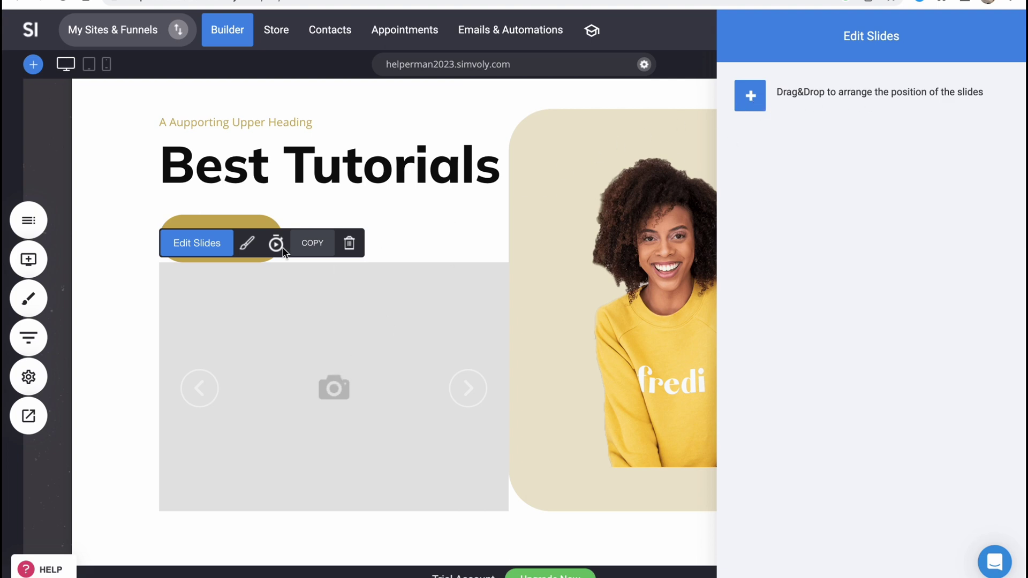
pyautogui.hotkey('ctrl', 'z')
pyautogui.scroll(-2, 386, 419)
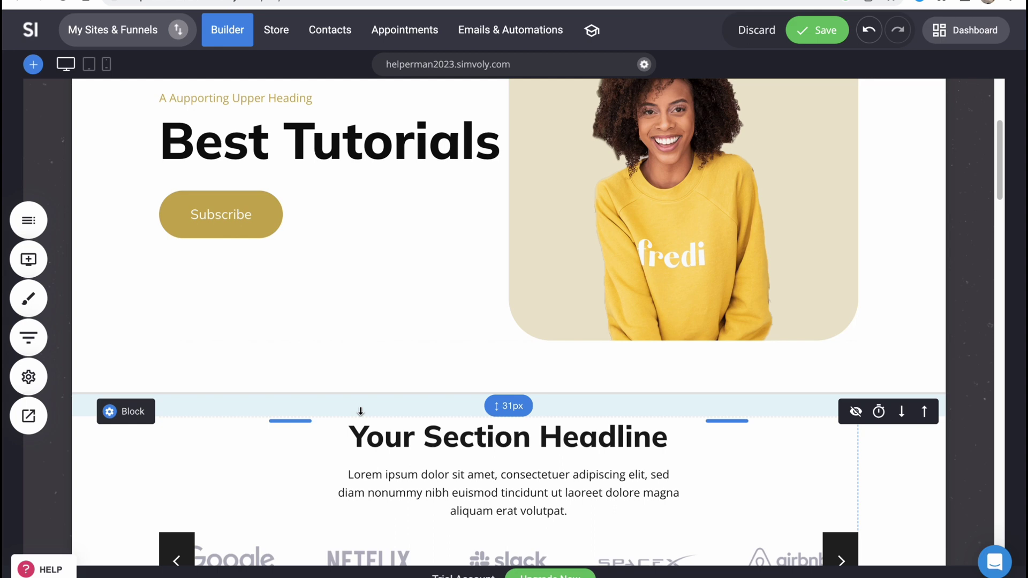
pyautogui.scroll(-3, 361, 411)
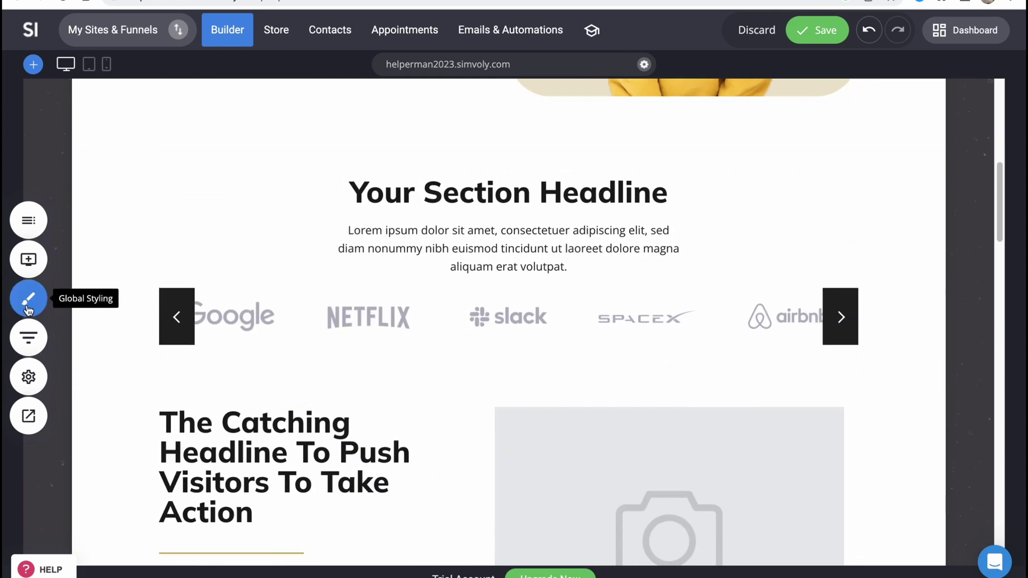
pyautogui.scroll(3, 217, 305)
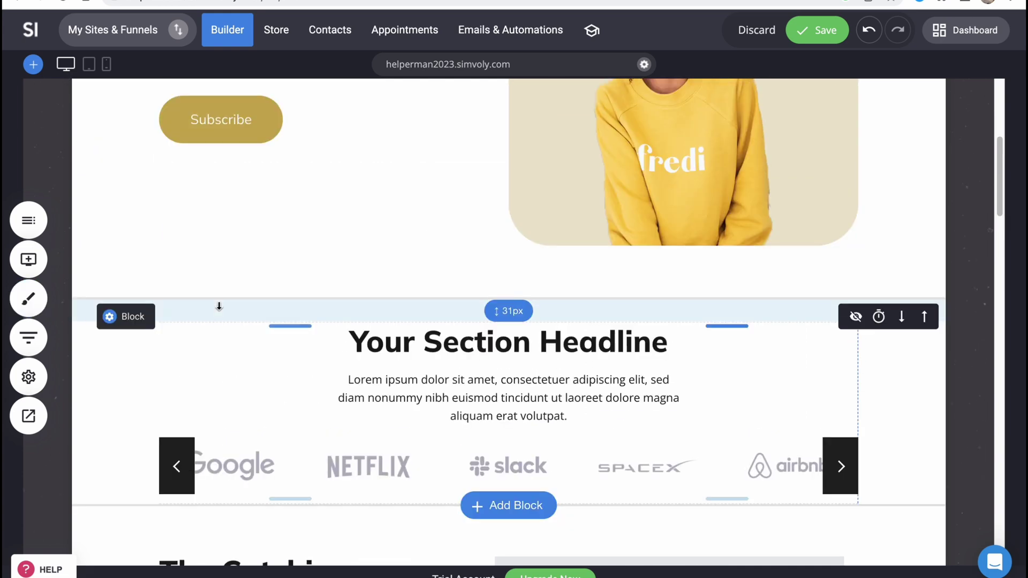
pyautogui.scroll(4, 631, 184)
# Step: Review the global large-heading font settings, then return to the Global Styling options
pyautogui.click(29, 298)
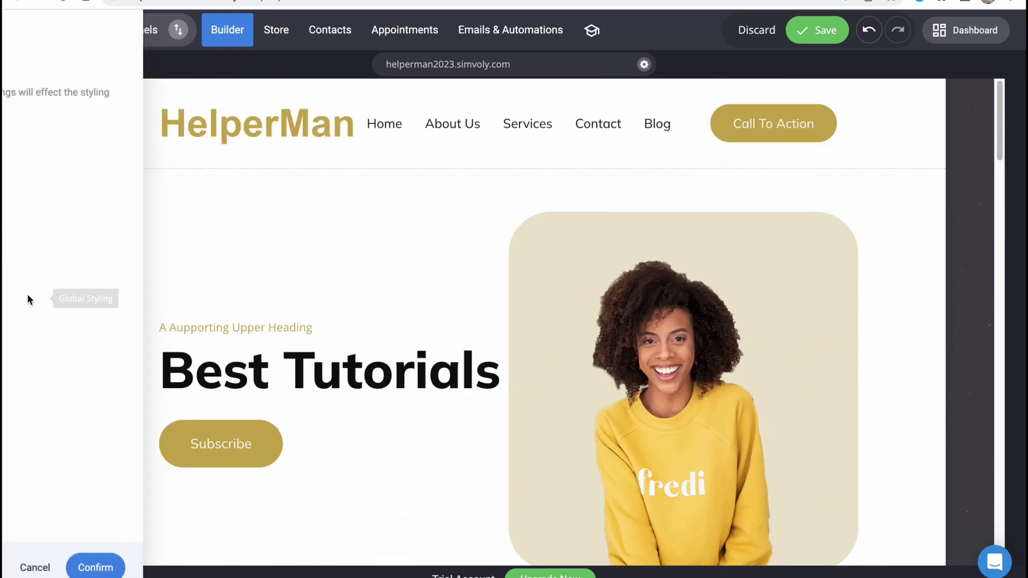
pyautogui.click(85, 174)
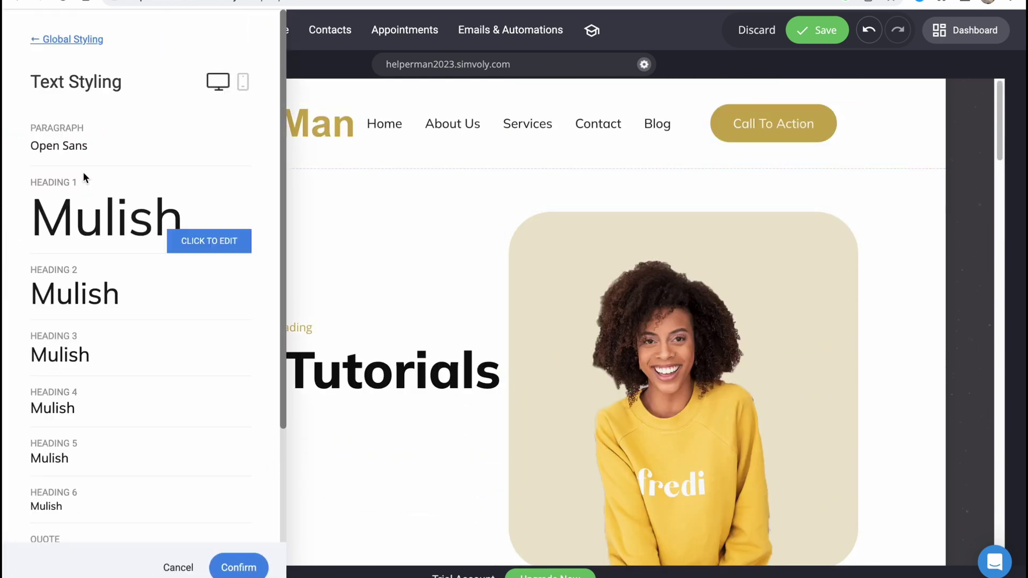
pyautogui.click(76, 319)
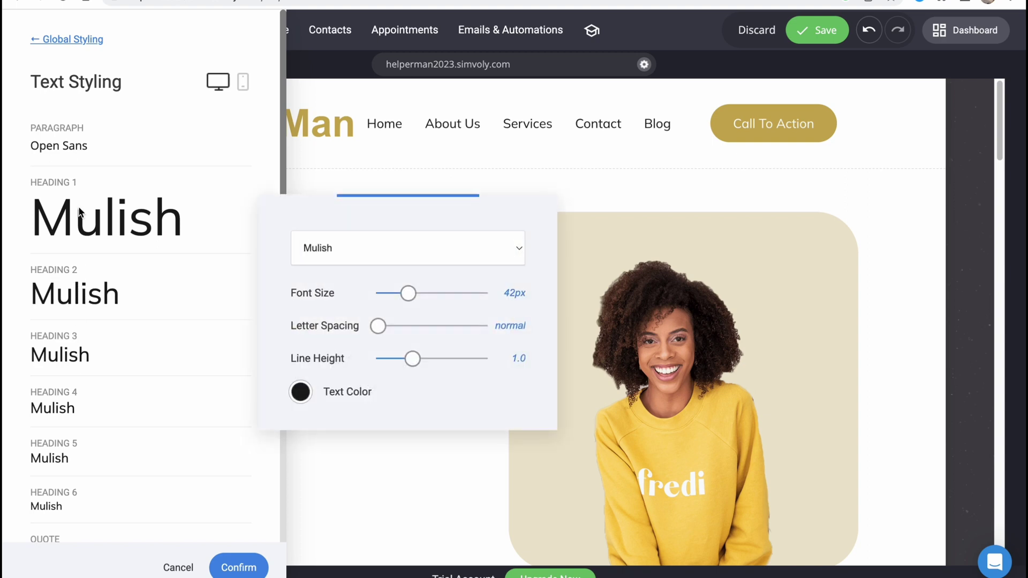
pyautogui.click(81, 138)
pyautogui.moveTo(97, 138)
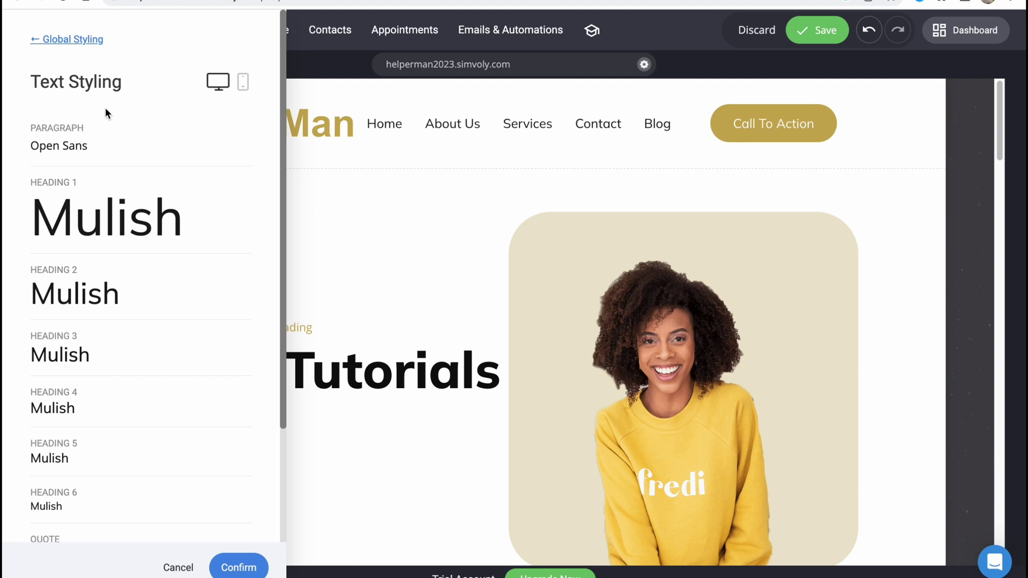
pyautogui.click(70, 39)
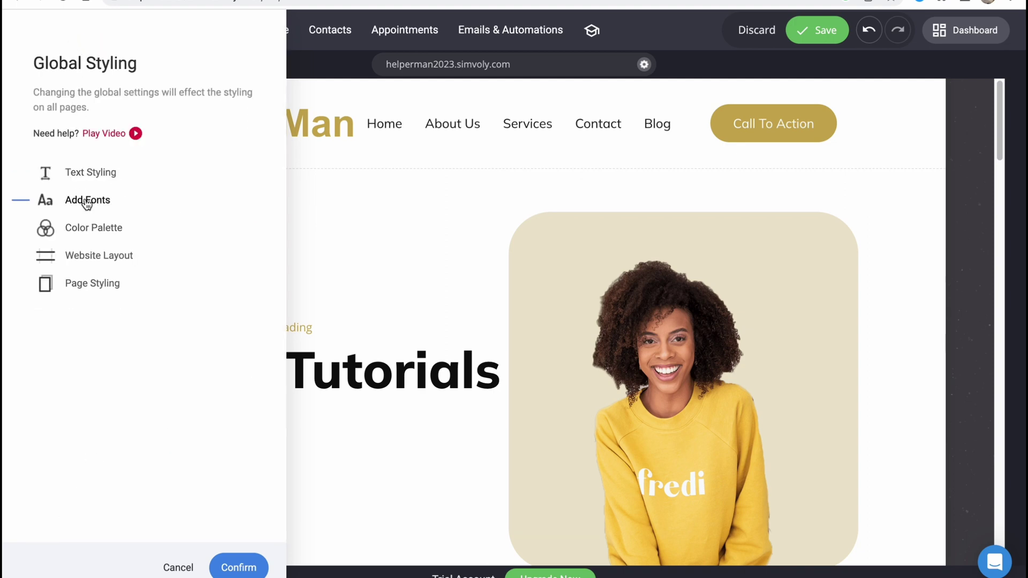
# Step: Change one secondary palette colour to green #00FF5D
pyautogui.click(94, 227)
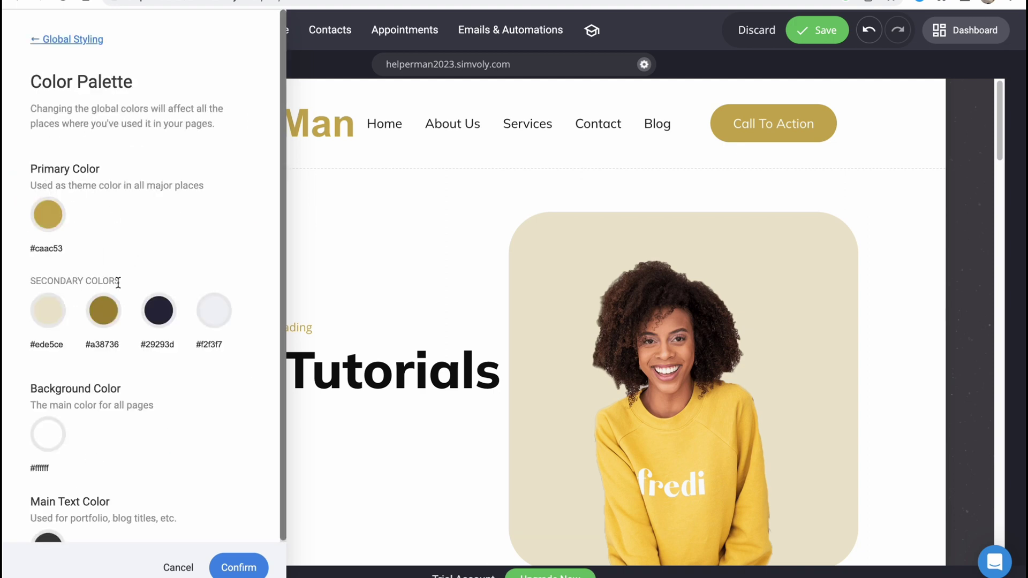
pyautogui.click(111, 311)
pyautogui.moveTo(169, 325); pyautogui.dragTo(217, 254)
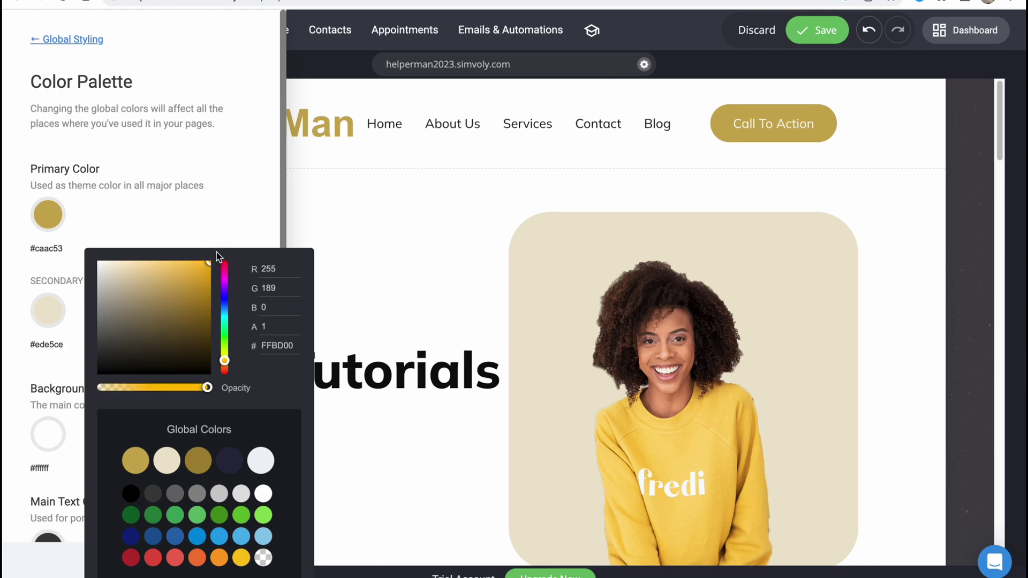
pyautogui.moveTo(229, 348); pyautogui.dragTo(225, 196)
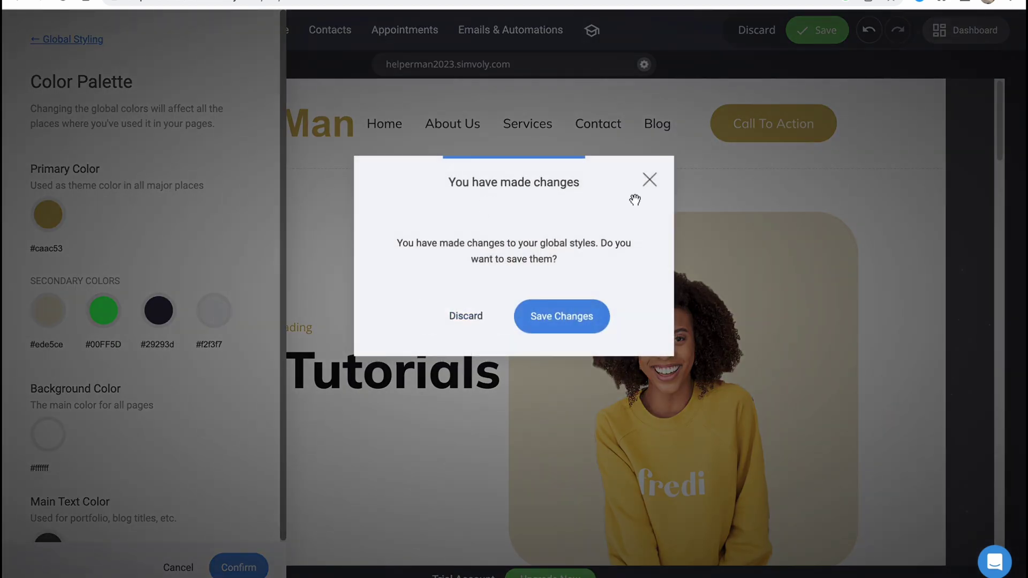
pyautogui.click(649, 178)
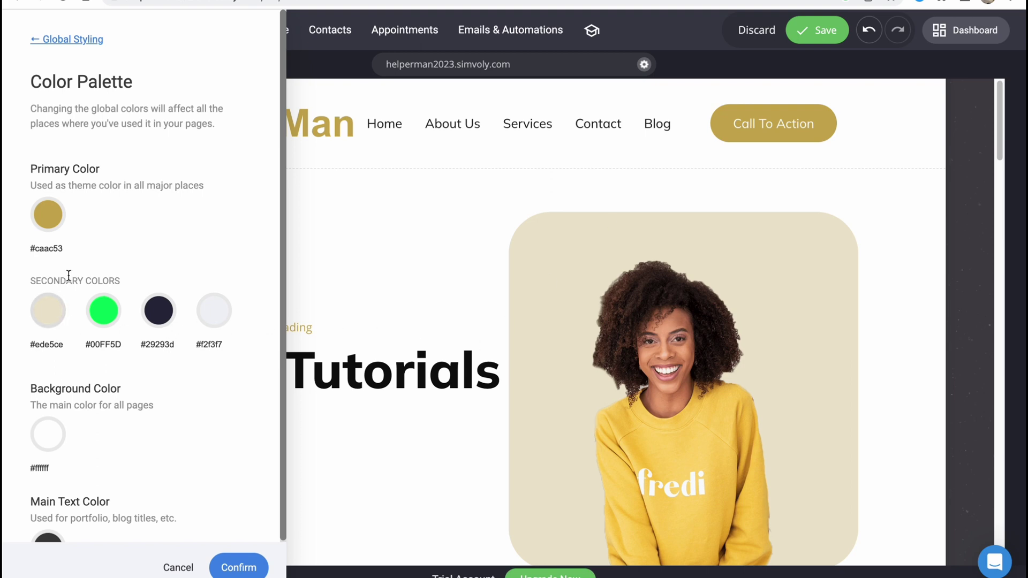
# Step: Set the primary colour to magenta #CA538A and confirm the palette
pyautogui.click(48, 214)
pyautogui.moveTo(169, 315); pyautogui.dragTo(177, 224)
pyautogui.click(439, 202)
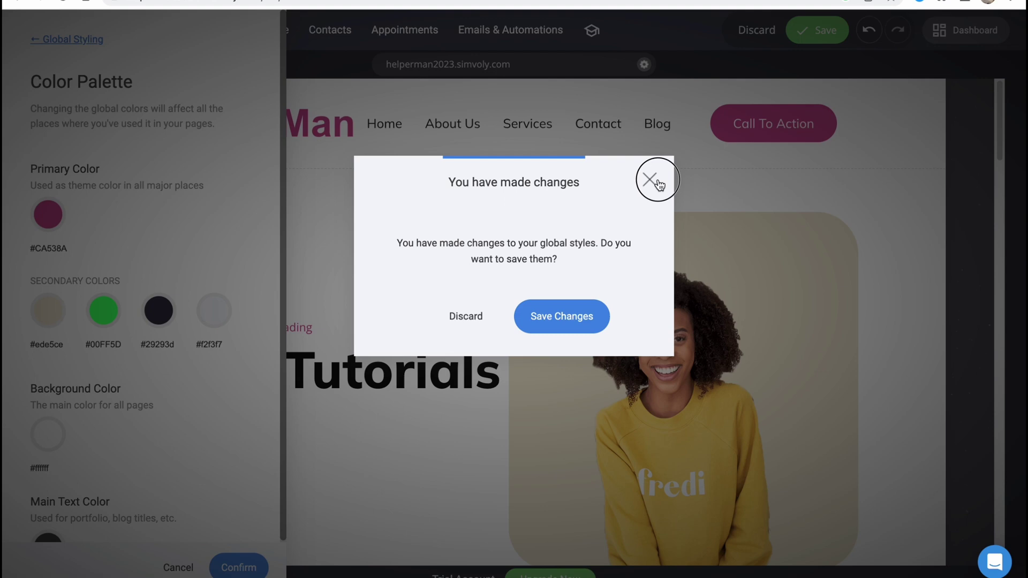
pyautogui.click(650, 181)
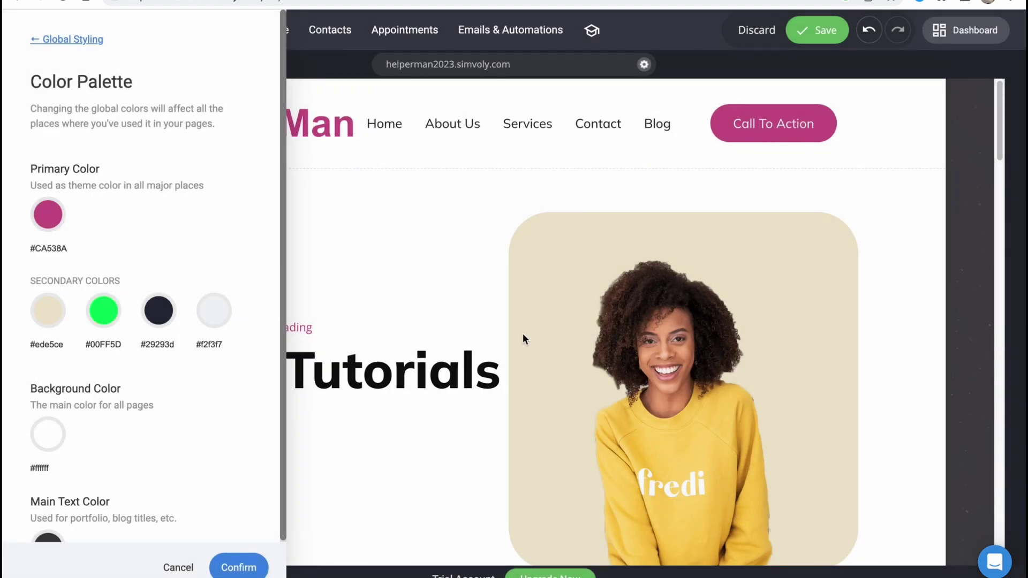
pyautogui.scroll(-2, 97, 440)
pyautogui.click(238, 567)
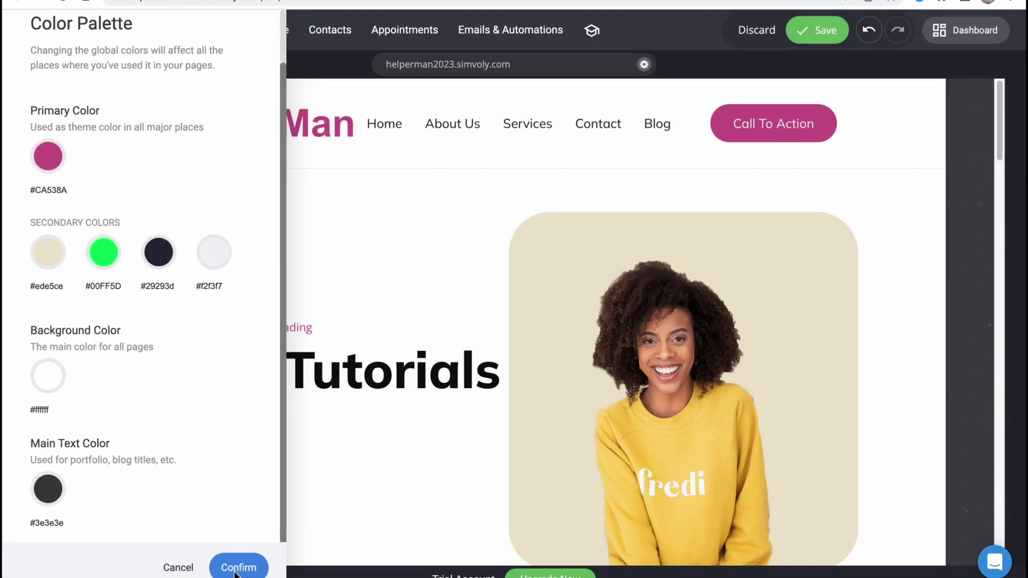
pyautogui.scroll(-3, 466, 316)
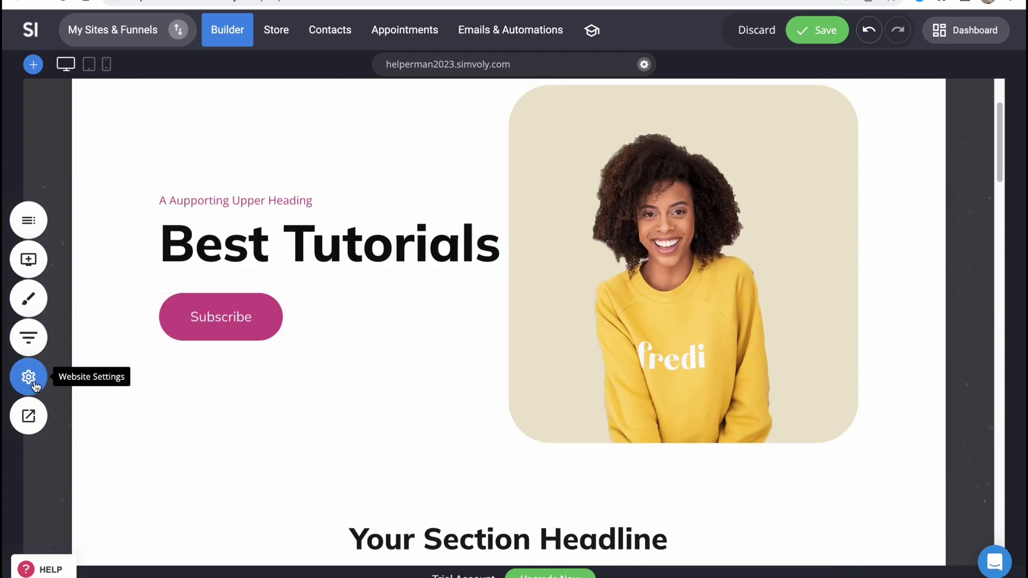
pyautogui.click(29, 417)
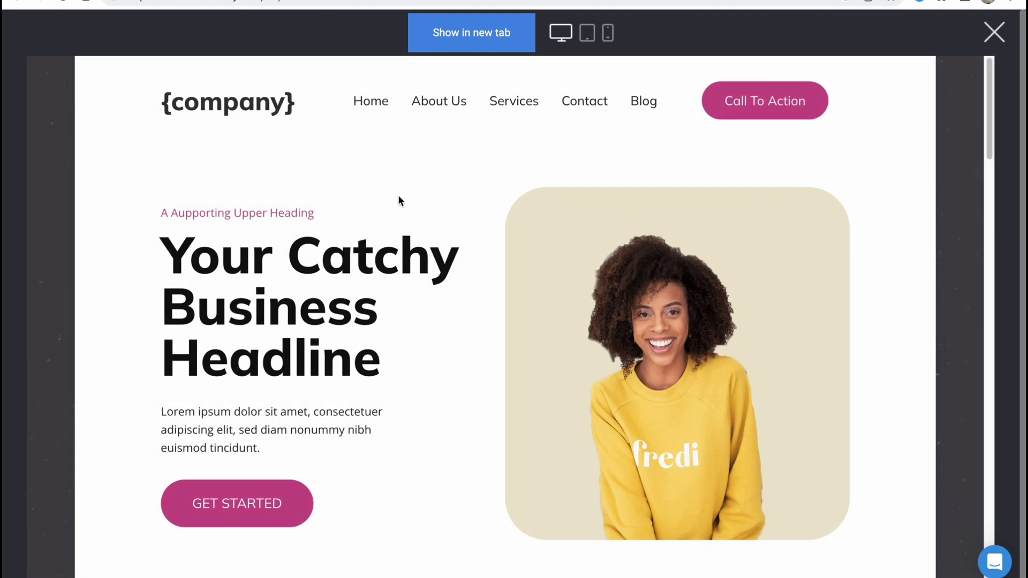
pyautogui.scroll(-5, 395, 204)
pyautogui.scroll(5, 604, 73)
pyautogui.click(587, 32)
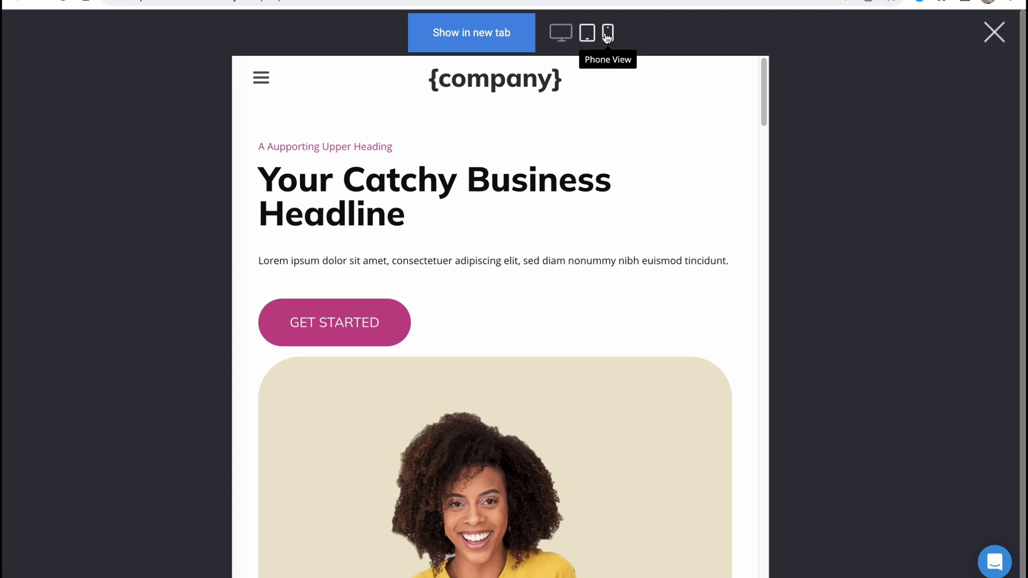
pyautogui.click(607, 33)
pyautogui.scroll(-5, 554, 265)
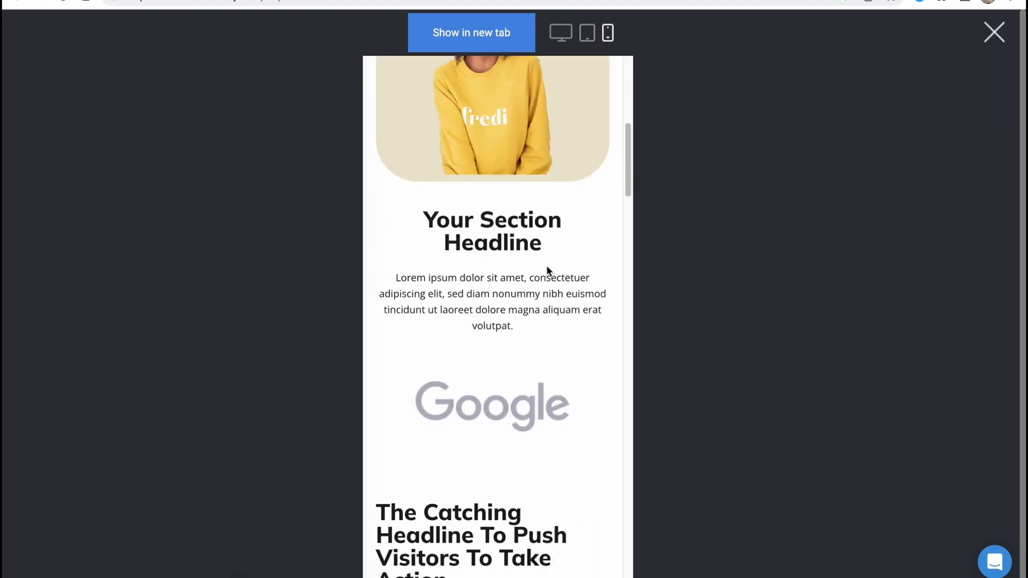
pyautogui.scroll(4, 545, 265)
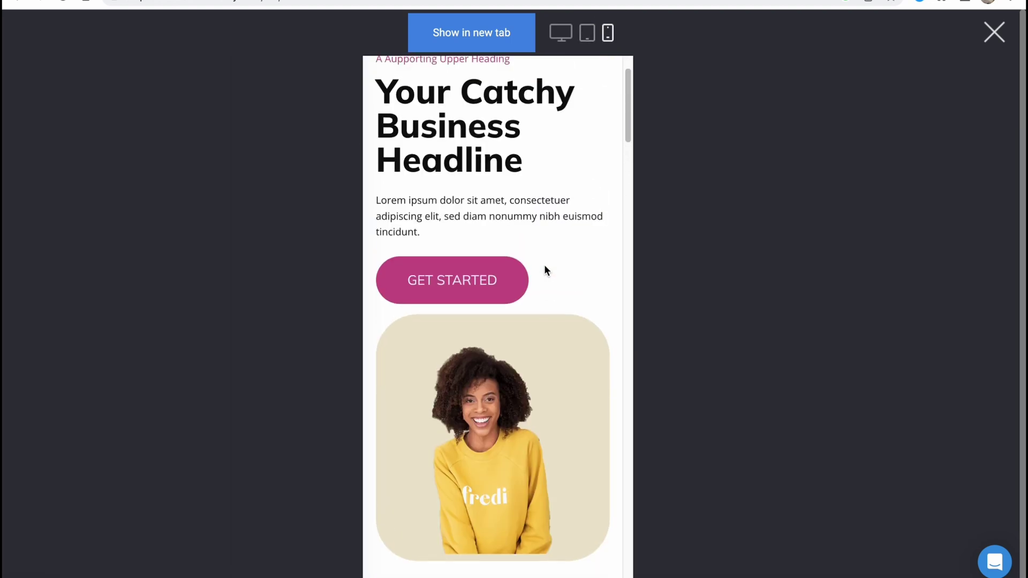
pyautogui.scroll(1, 545, 270)
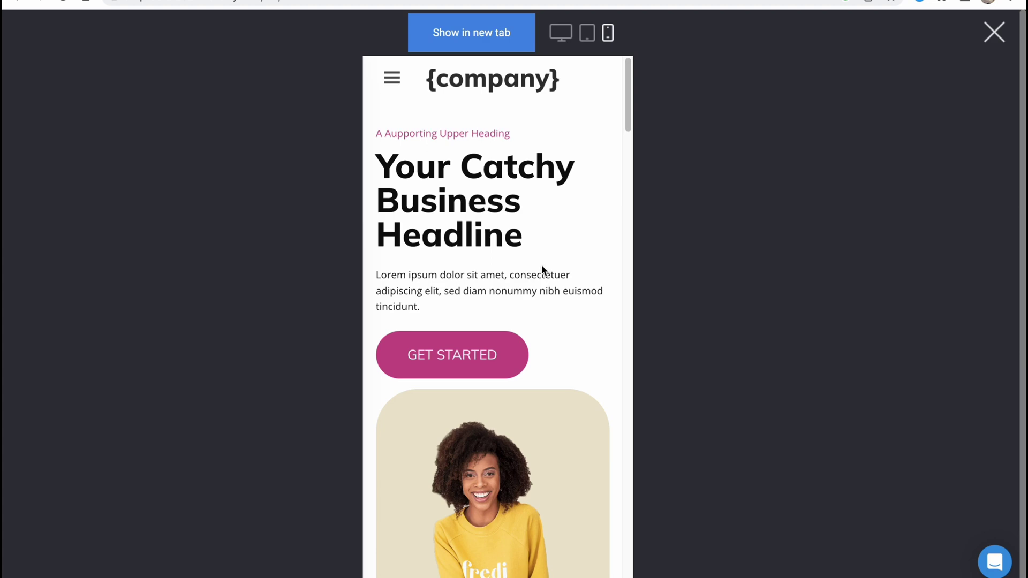
pyautogui.scroll(-5, 541, 267)
pyautogui.click(995, 32)
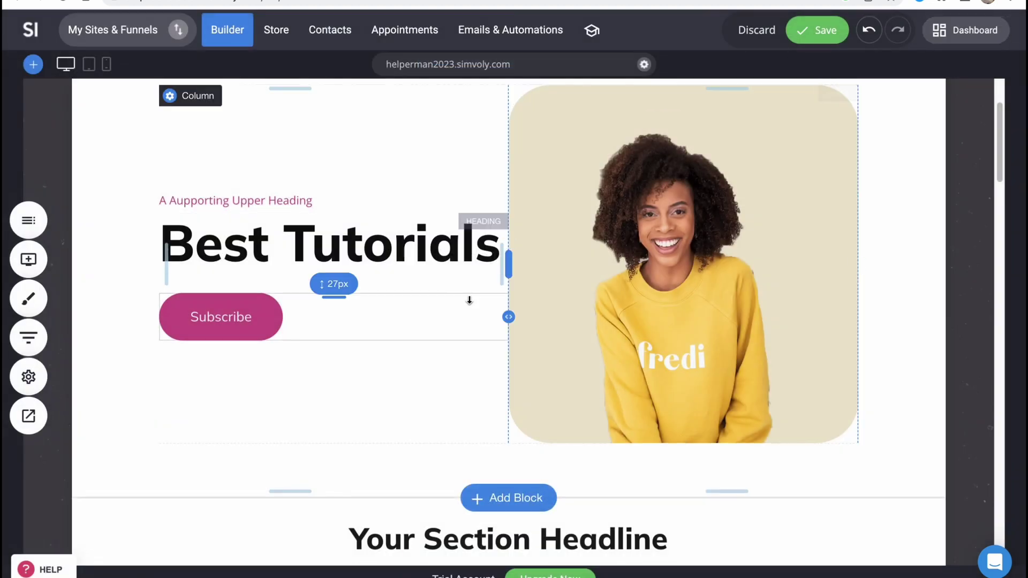
# Step: Glance at My Sites & Funnels, then leave the builder for the Store page
pyautogui.click(158, 32)
pyautogui.click(434, 138)
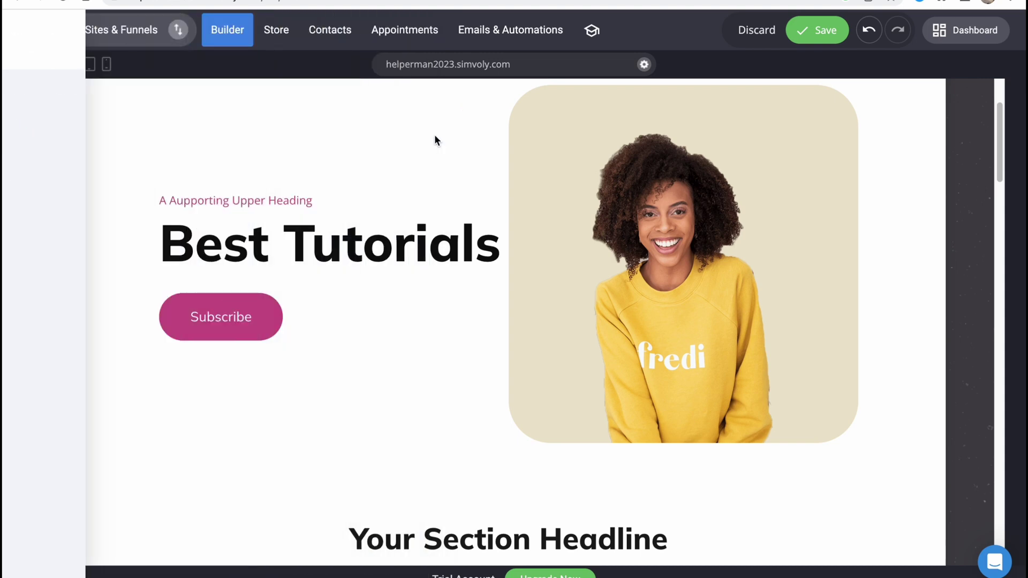
pyautogui.click(275, 30)
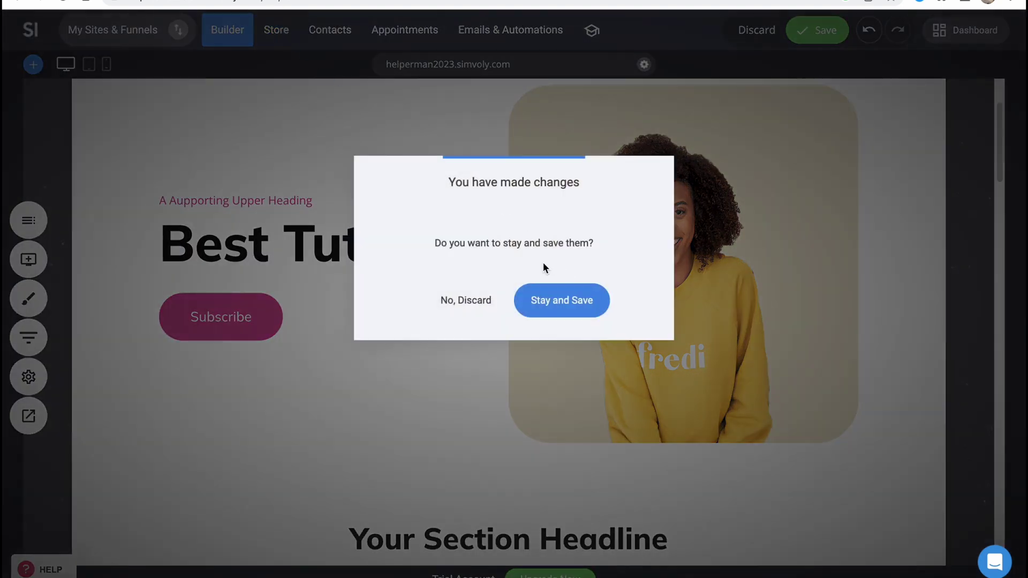
pyautogui.click(572, 298)
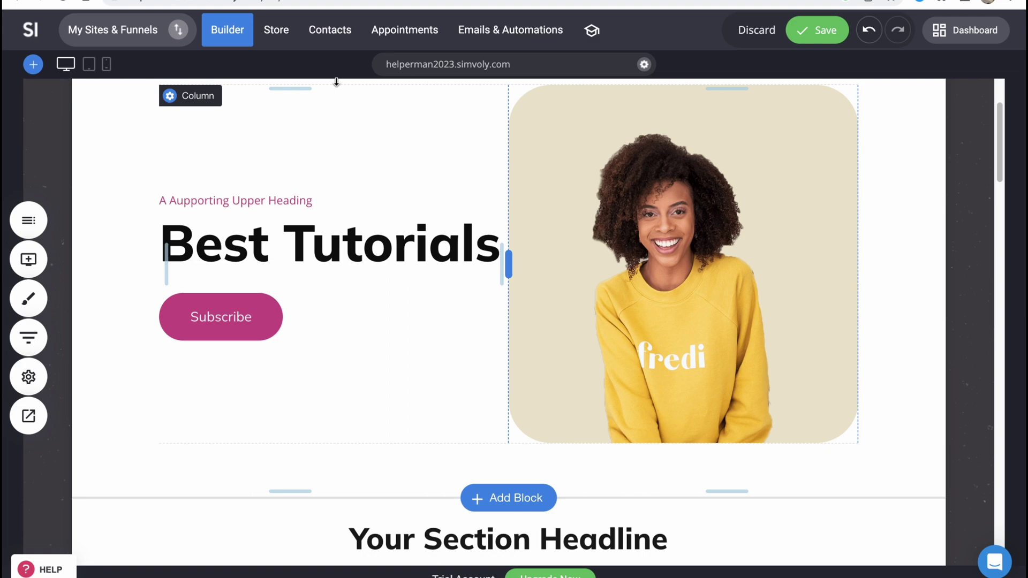
pyautogui.click(270, 36)
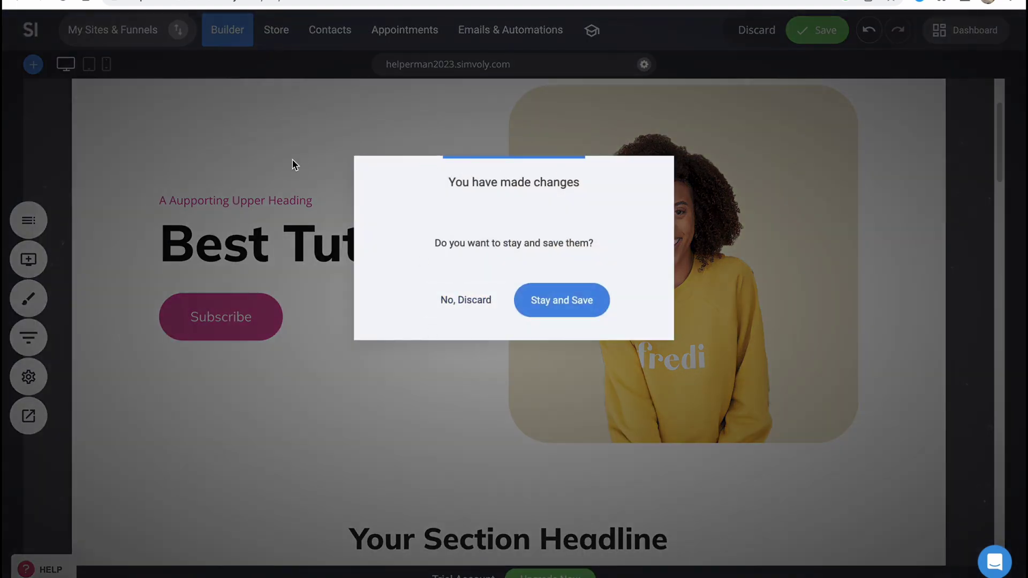
pyautogui.click(462, 299)
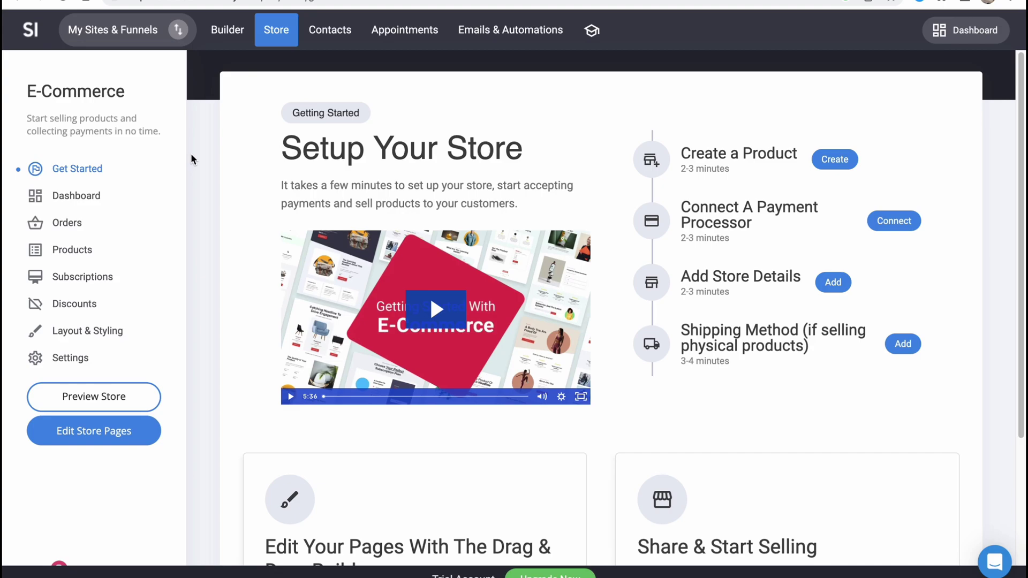
# Step: Tour Contacts, Booking & Appointments and Email Marketing, then return to the project overview
pyautogui.click(335, 28)
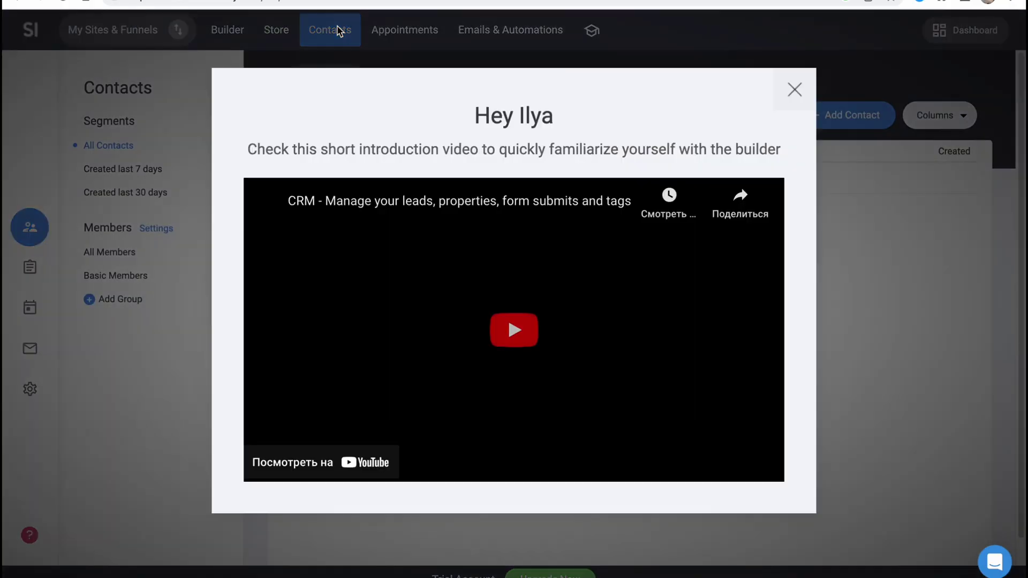
pyautogui.click(794, 87)
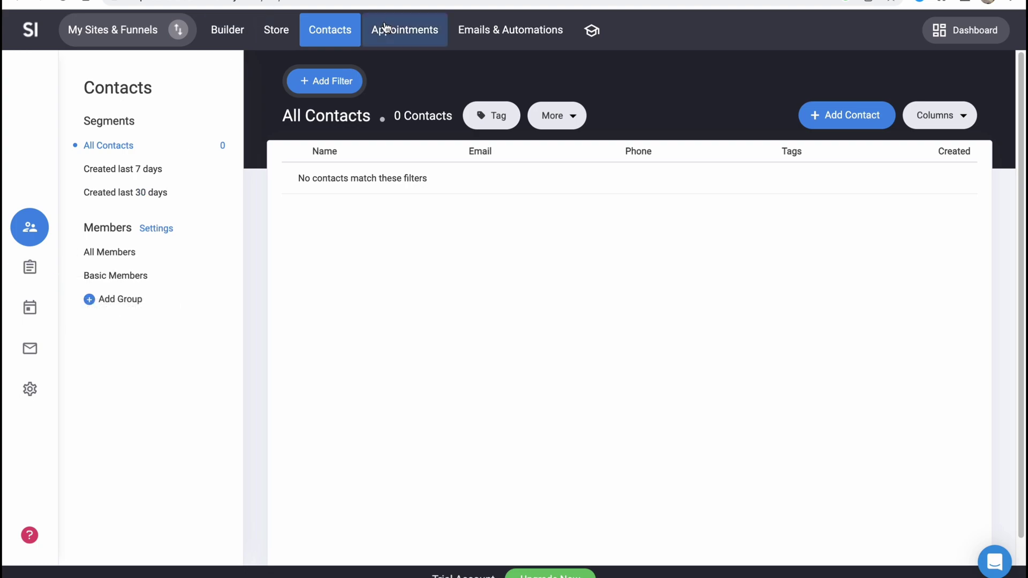
pyautogui.click(401, 32)
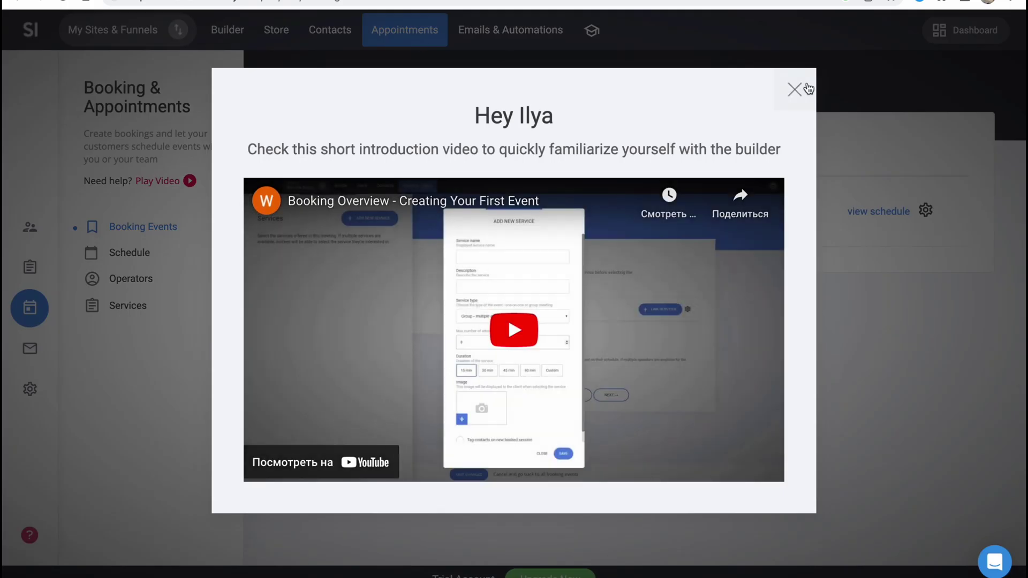
pyautogui.click(794, 89)
pyautogui.click(522, 36)
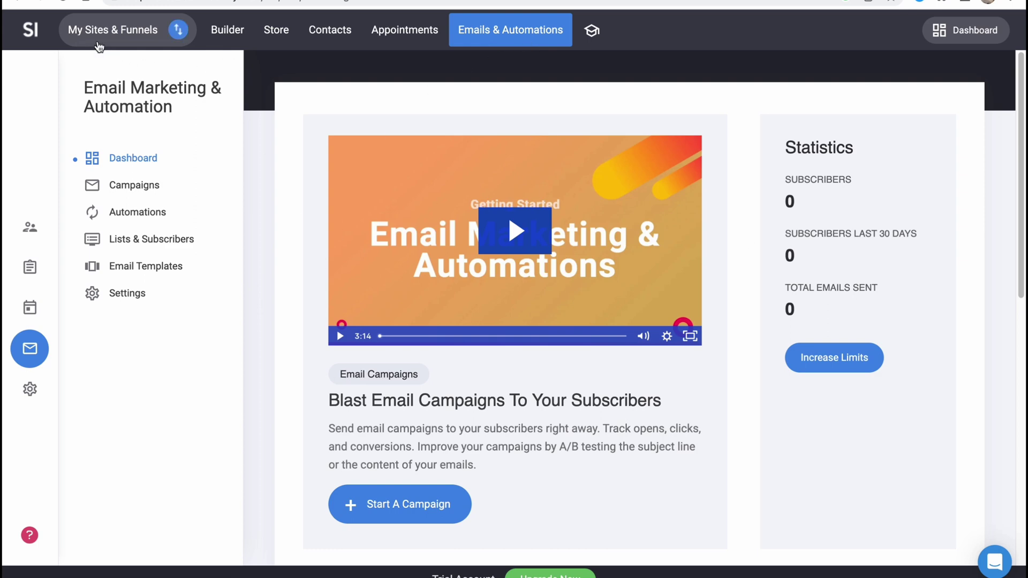
pyautogui.click(30, 32)
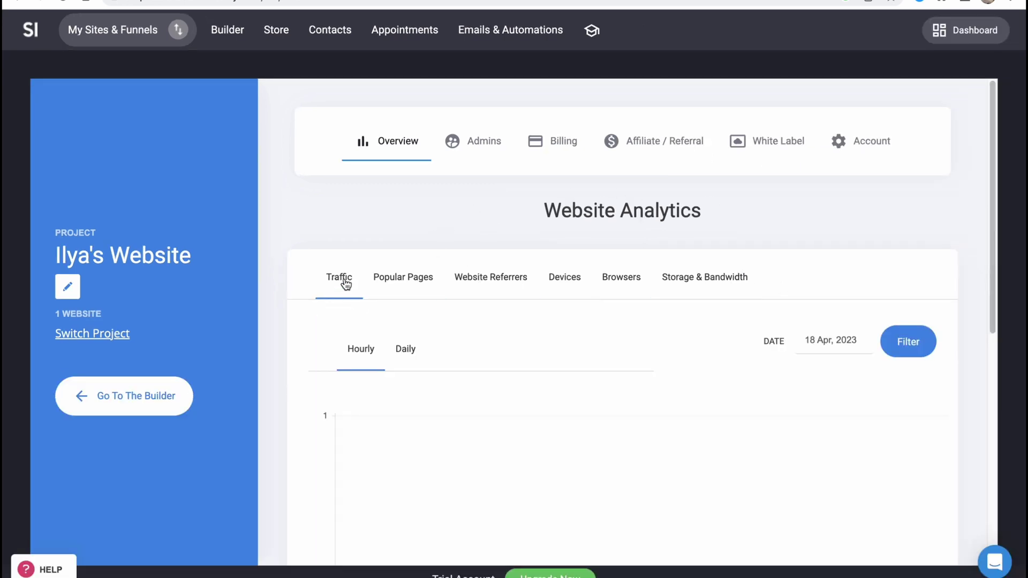
# Step: Browse the Popular Pages, Website Referrers and Devices analytics tabs
pyautogui.click(402, 278)
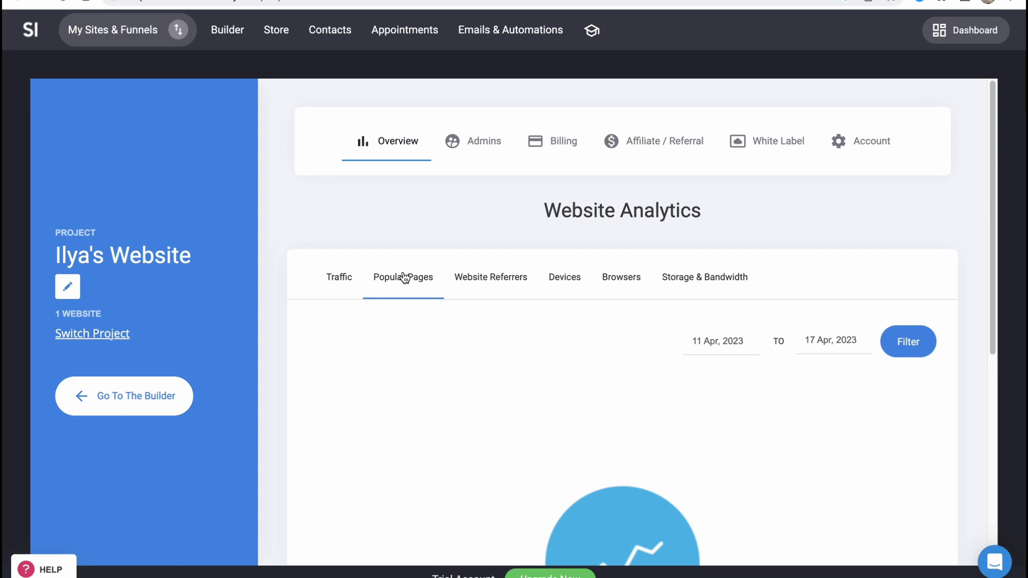
pyautogui.scroll(-1, 482, 336)
pyautogui.click(492, 171)
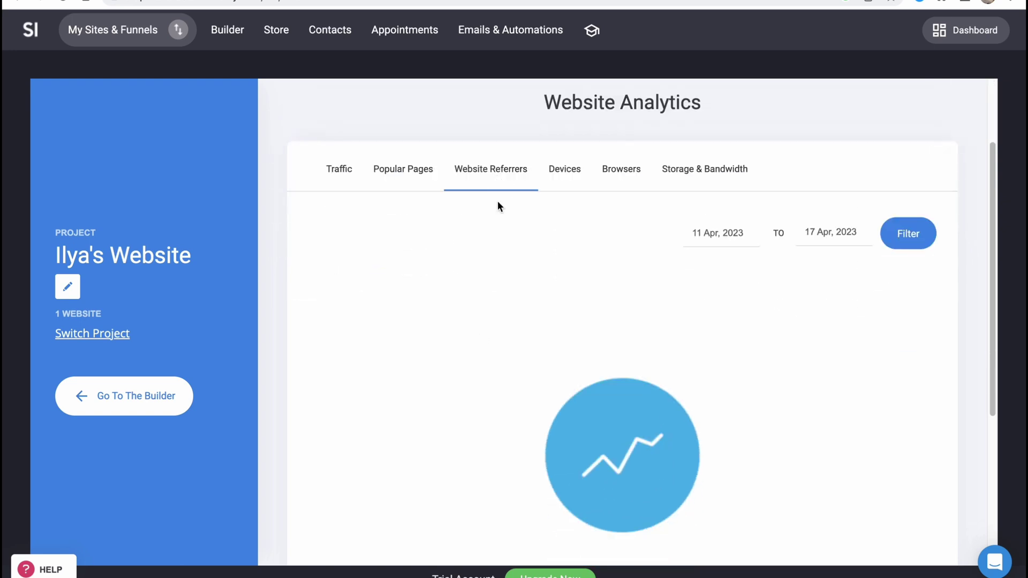
pyautogui.click(564, 169)
pyautogui.scroll(1, 569, 197)
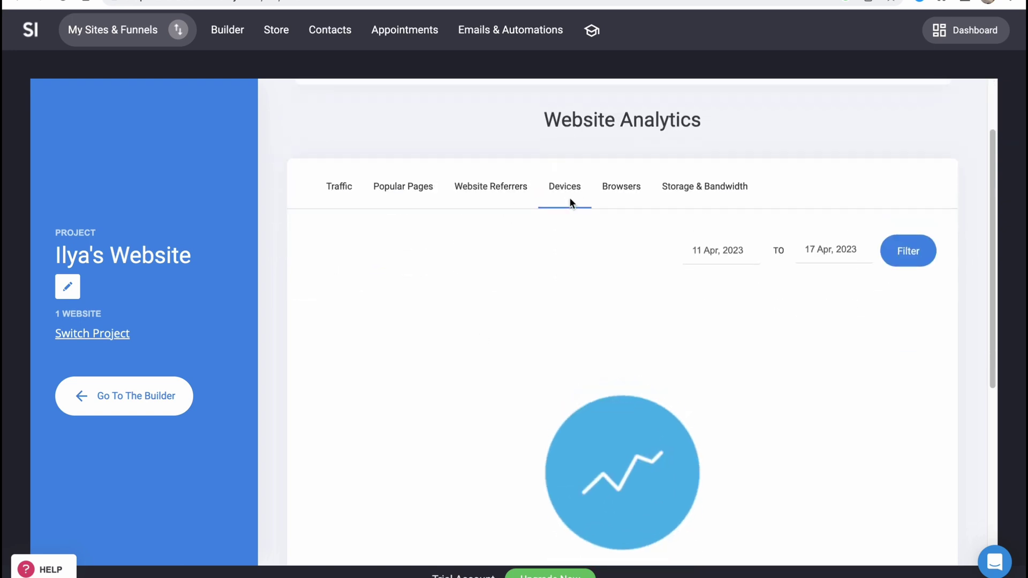
# Step: Visit the Admins, Billing Plans, Affiliate, White Label and Account Settings pages
pyautogui.click(475, 145)
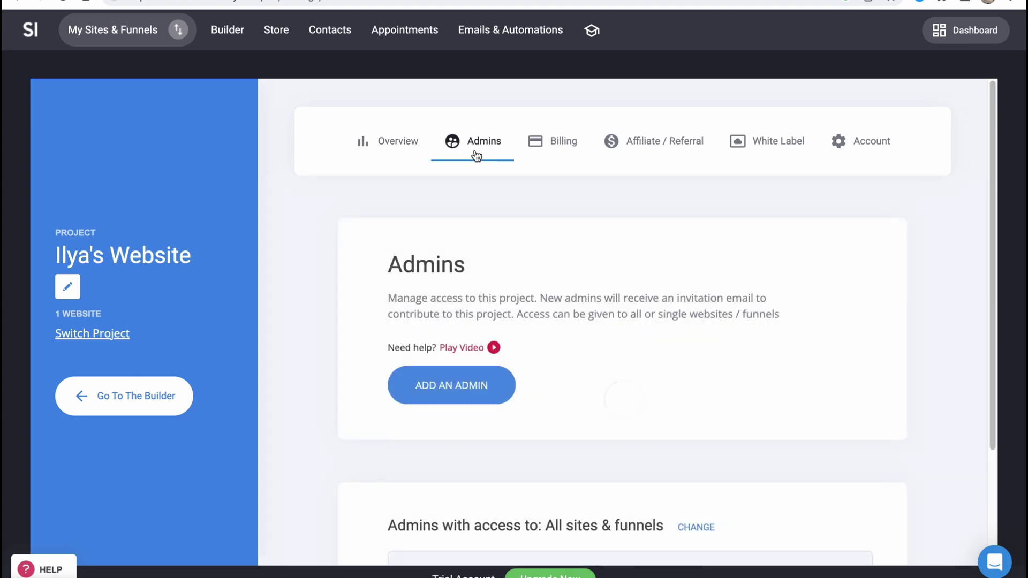
pyautogui.click(563, 147)
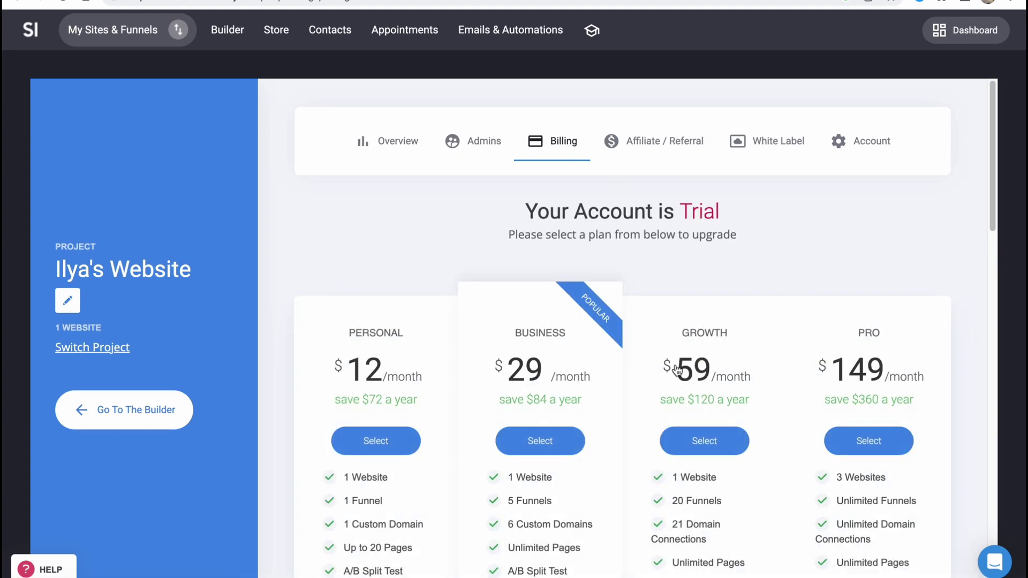
pyautogui.click(643, 142)
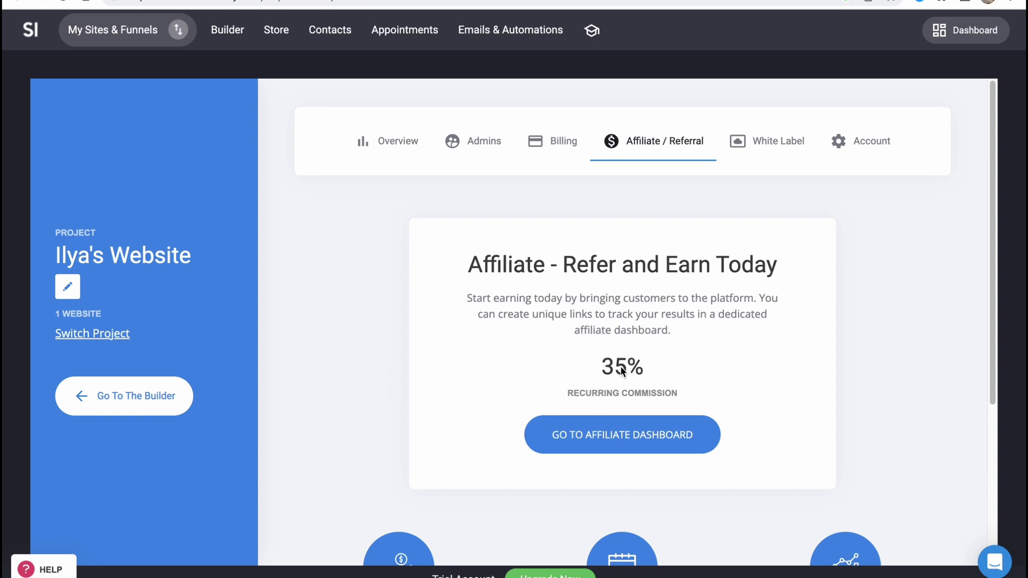
pyautogui.scroll(-2, 670, 308)
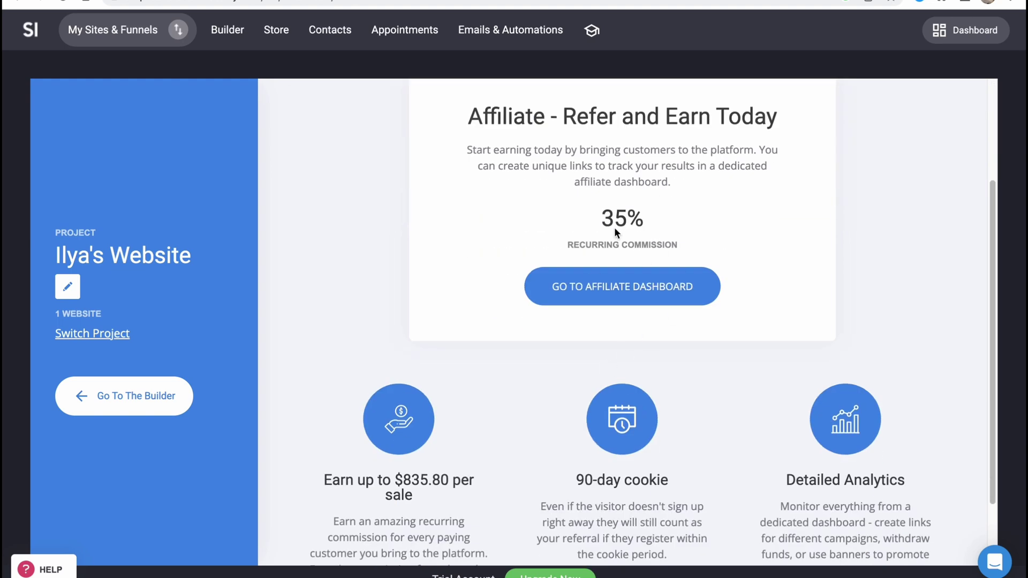
pyautogui.scroll(2, 747, 252)
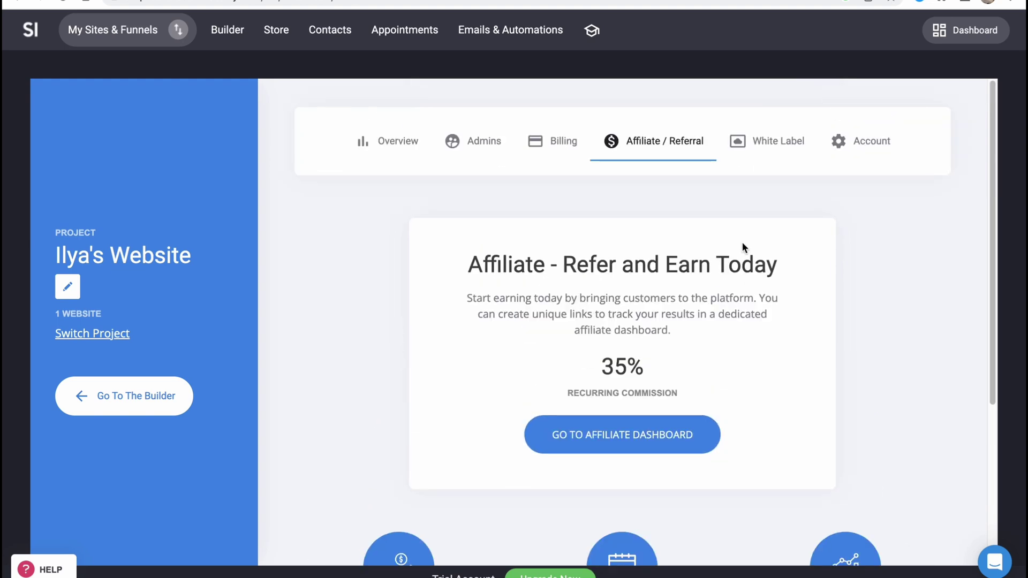
pyautogui.click(777, 146)
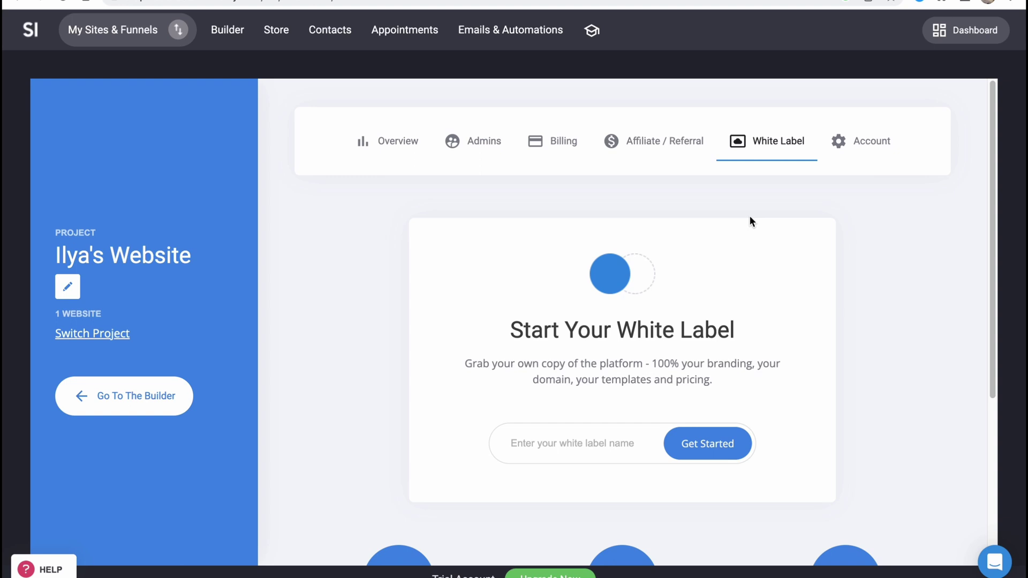
pyautogui.click(880, 151)
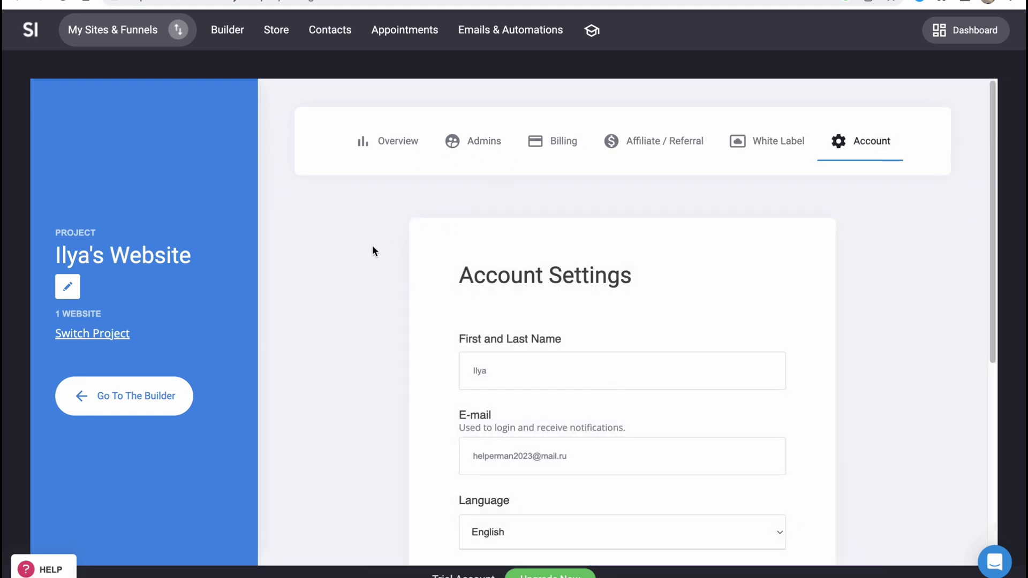
pyautogui.click(947, 34)
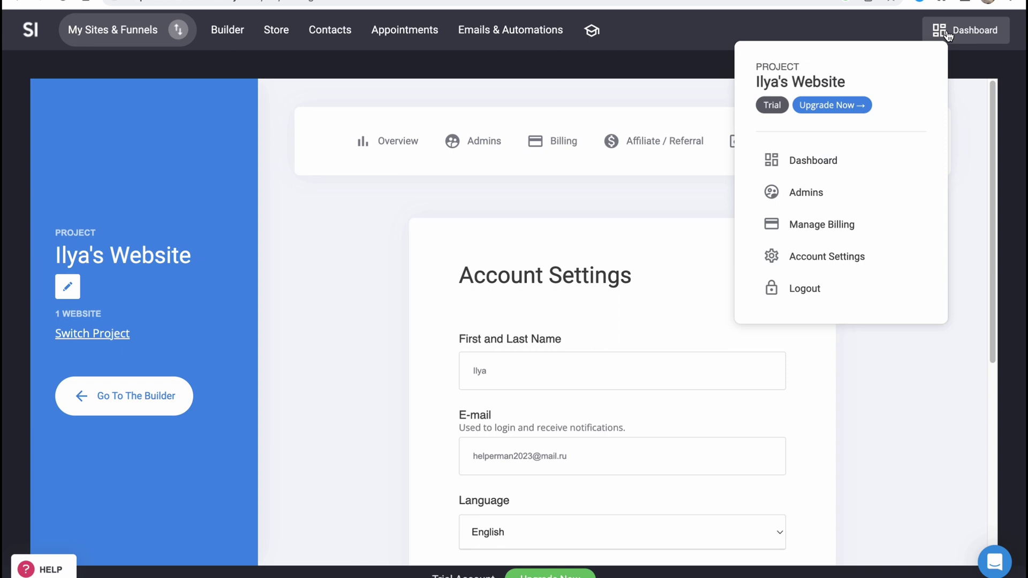
# Step: Open Manage Billing to view the Trial account's Personal, Business, Growth and Pro plans ($12–$149)
pyautogui.click(794, 227)
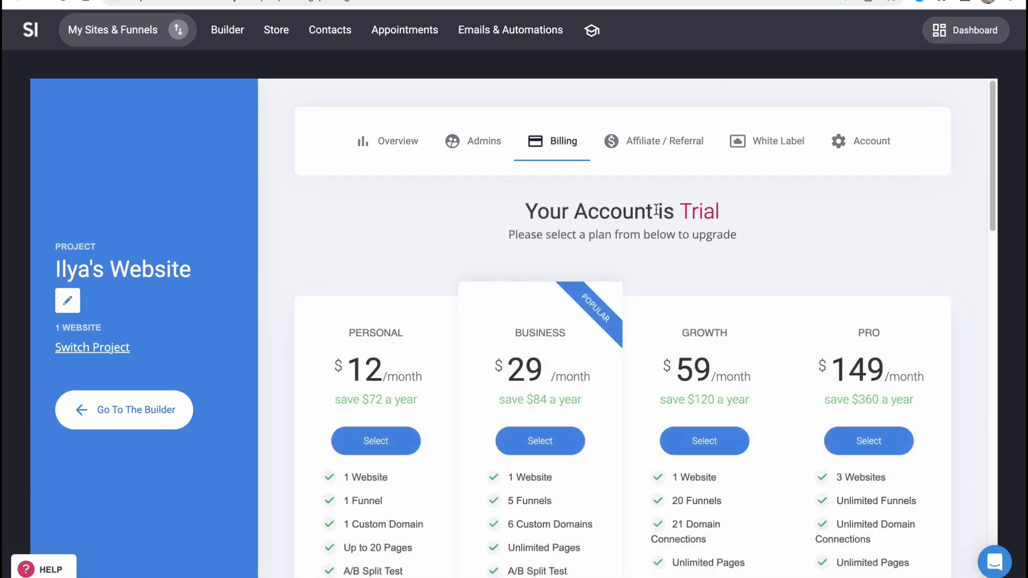
pyautogui.scroll(-2, 462, 246)
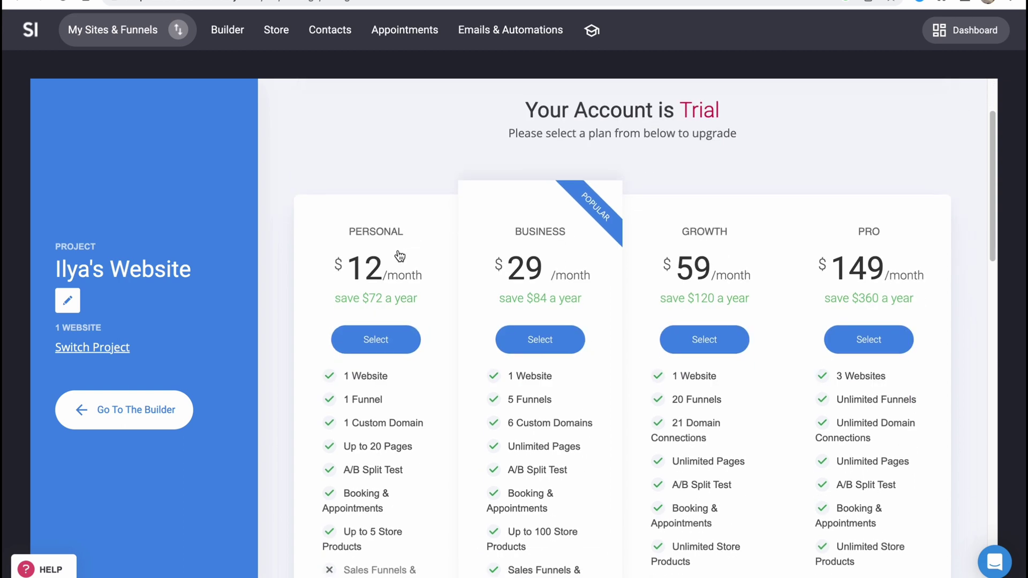
pyautogui.scroll(1, 297, 229)
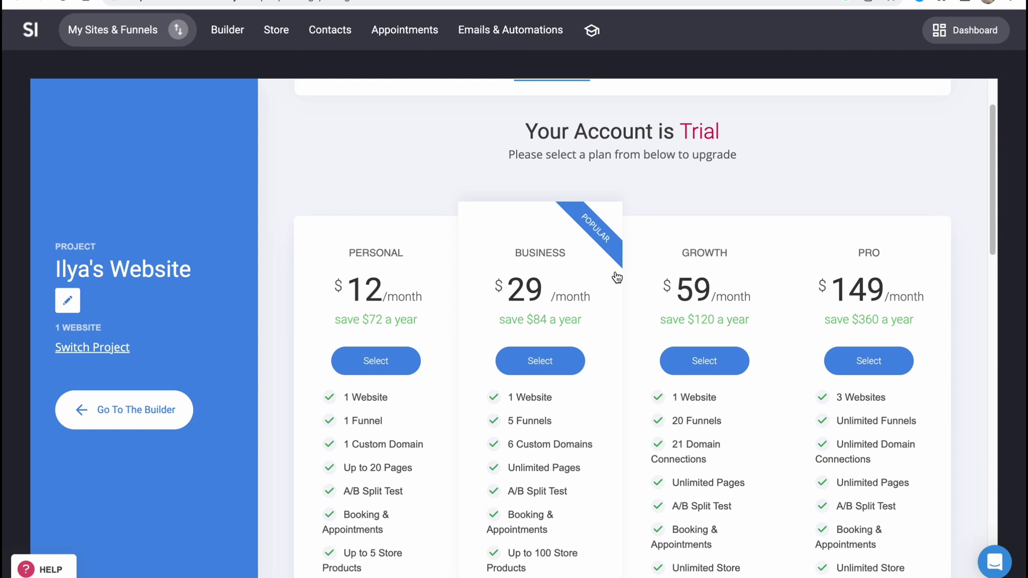
pyautogui.scroll(-1, 869, 267)
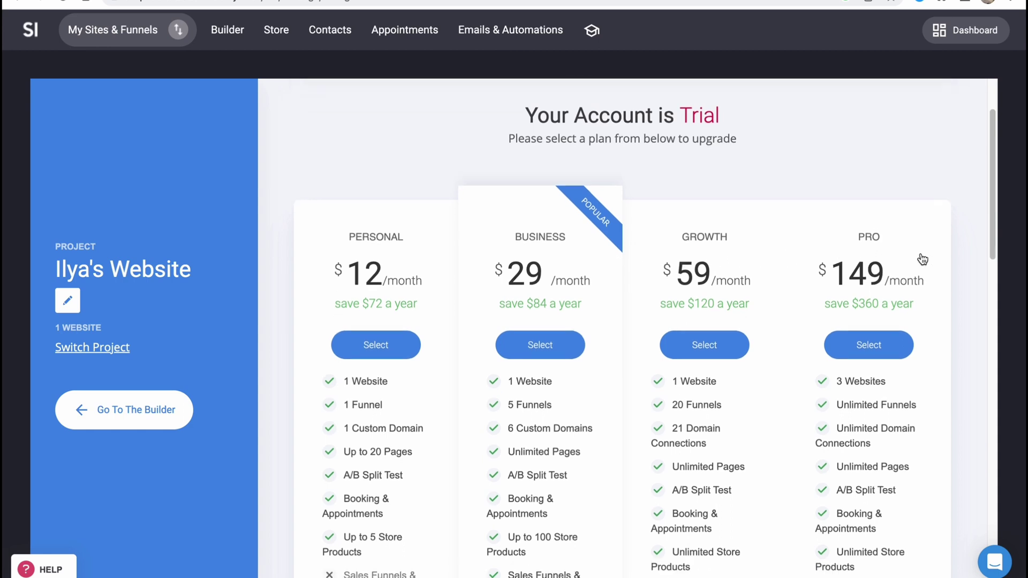
pyautogui.scroll(-2, 844, 289)
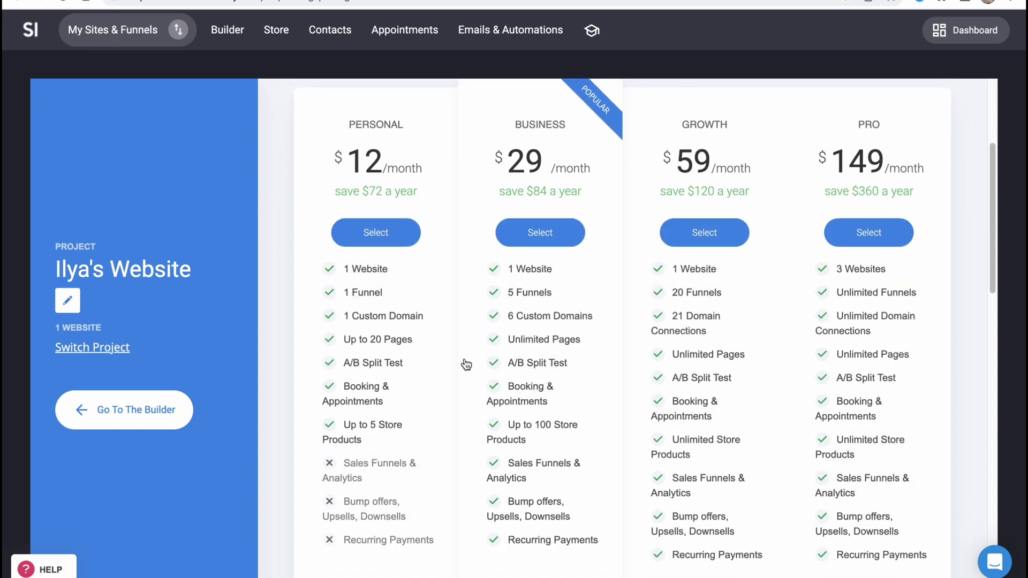
pyautogui.scroll(-1, 502, 341)
pyautogui.scroll(-2, 912, 447)
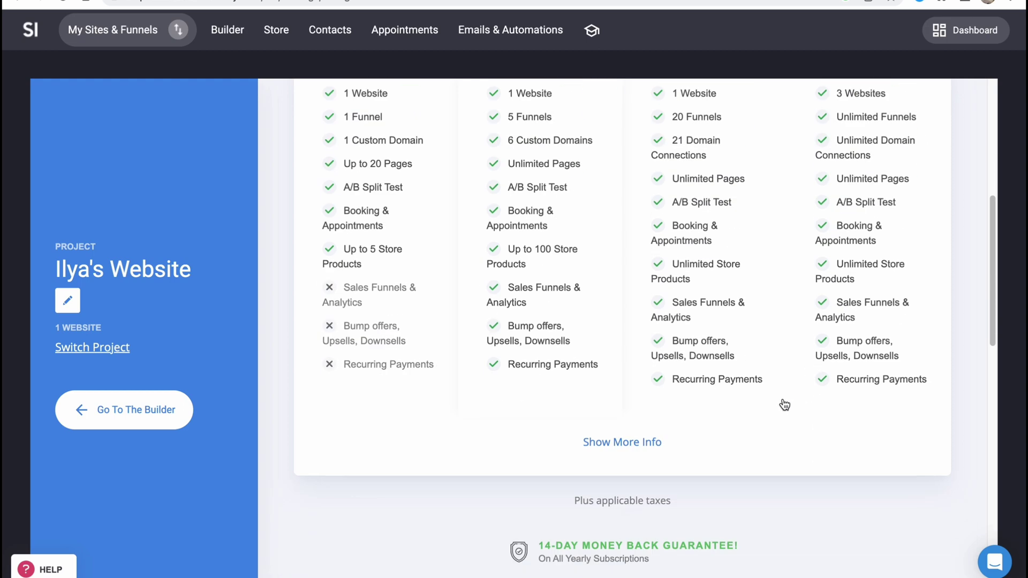
pyautogui.scroll(2, 693, 375)
pyautogui.scroll(4, 679, 367)
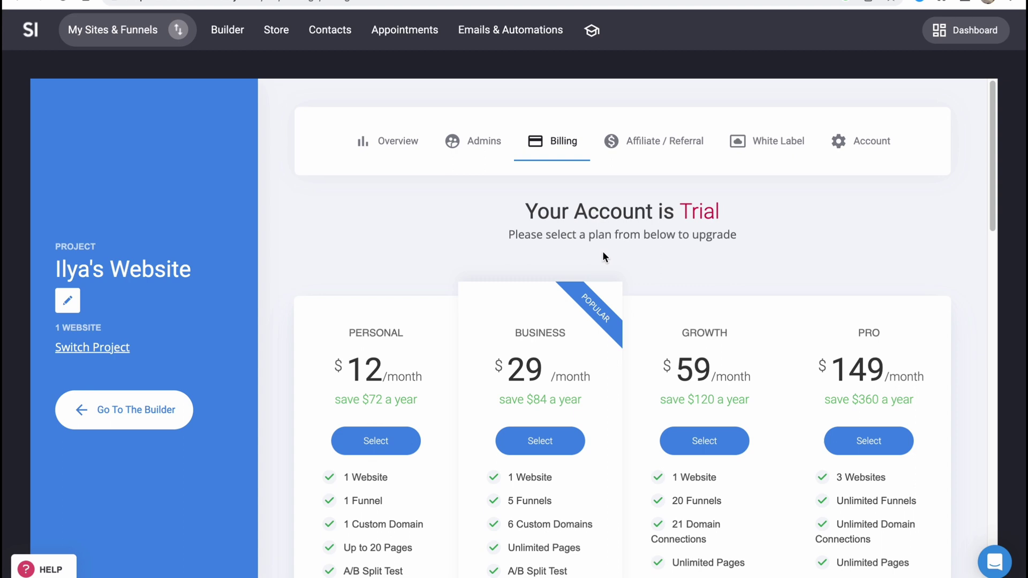
pyautogui.scroll(-1, 603, 257)
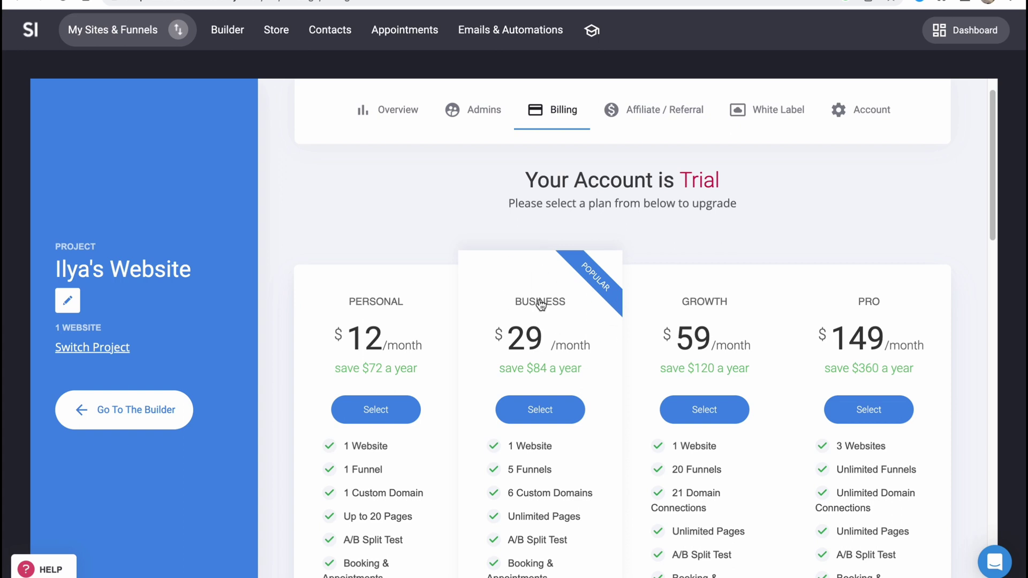
pyautogui.scroll(-3, 549, 322)
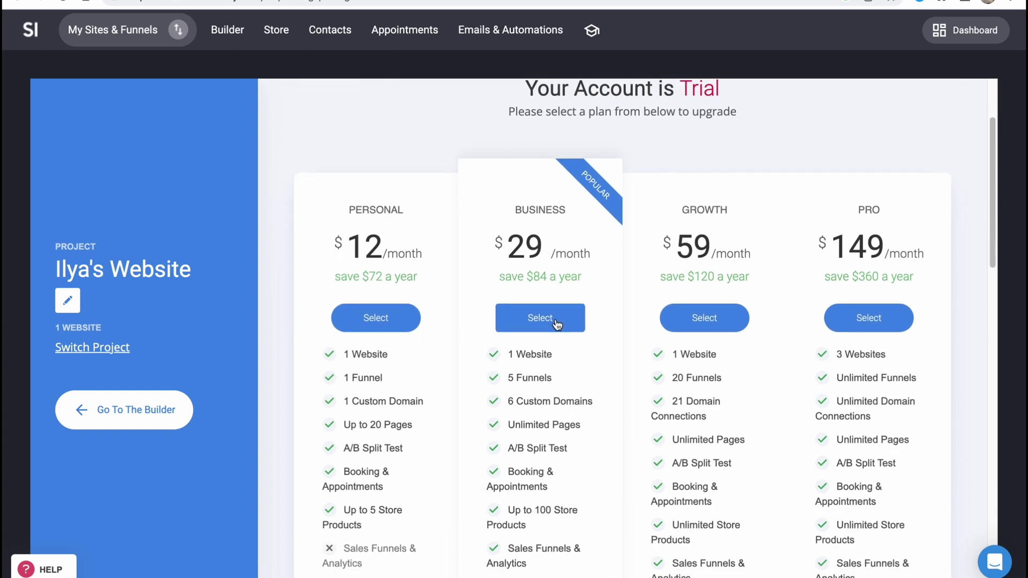
pyautogui.scroll(-2, 535, 315)
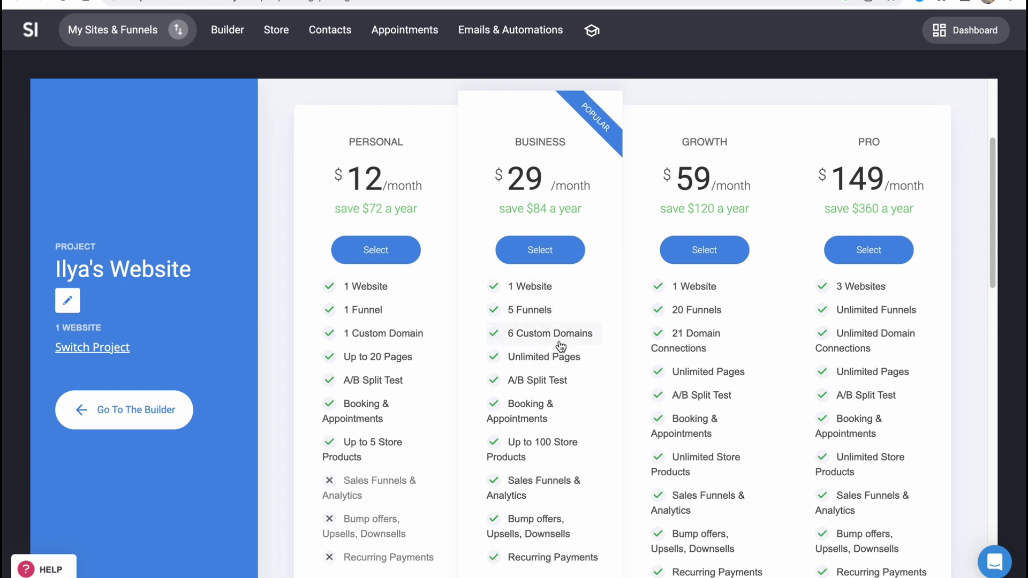
pyautogui.scroll(-1, 558, 344)
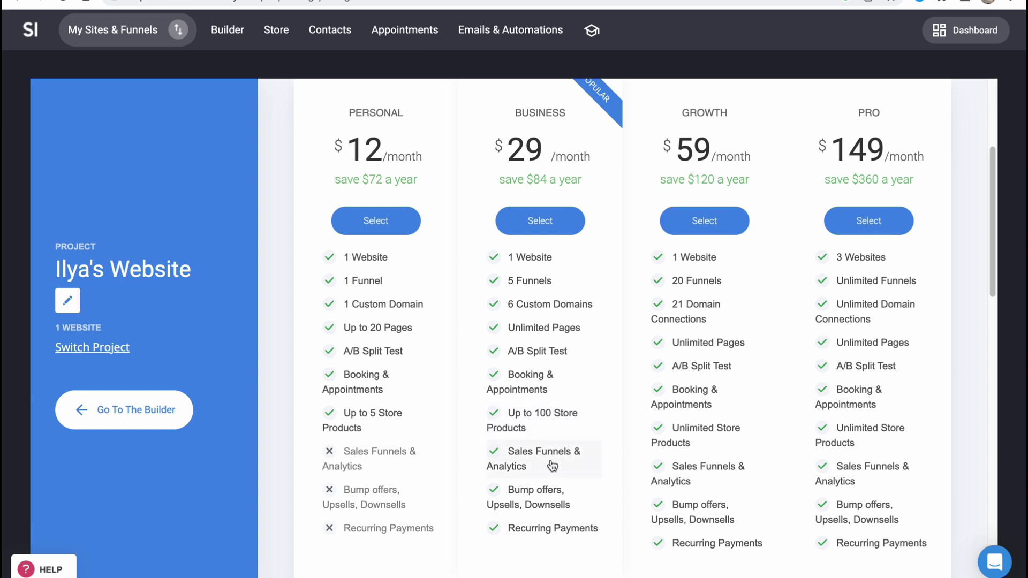
pyautogui.scroll(-1, 552, 466)
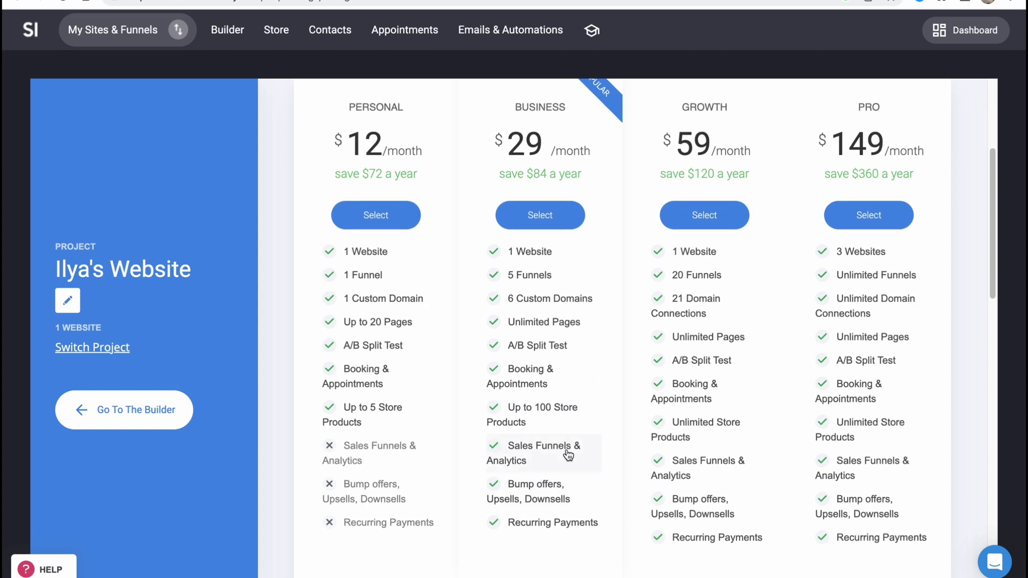
pyautogui.scroll(-1, 552, 453)
pyautogui.scroll(-2, 552, 452)
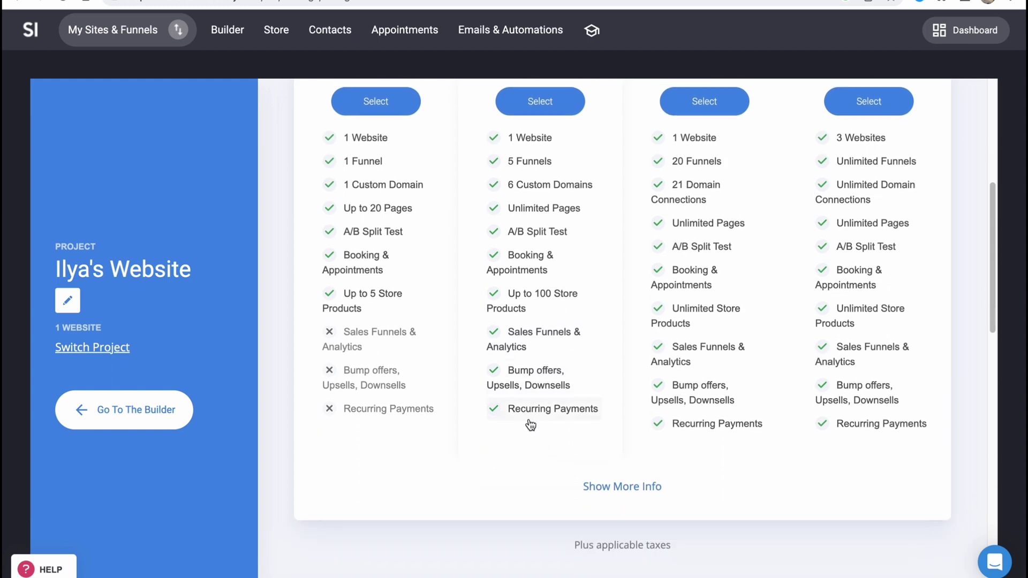
pyautogui.scroll(-2, 544, 430)
pyautogui.scroll(6, 541, 422)
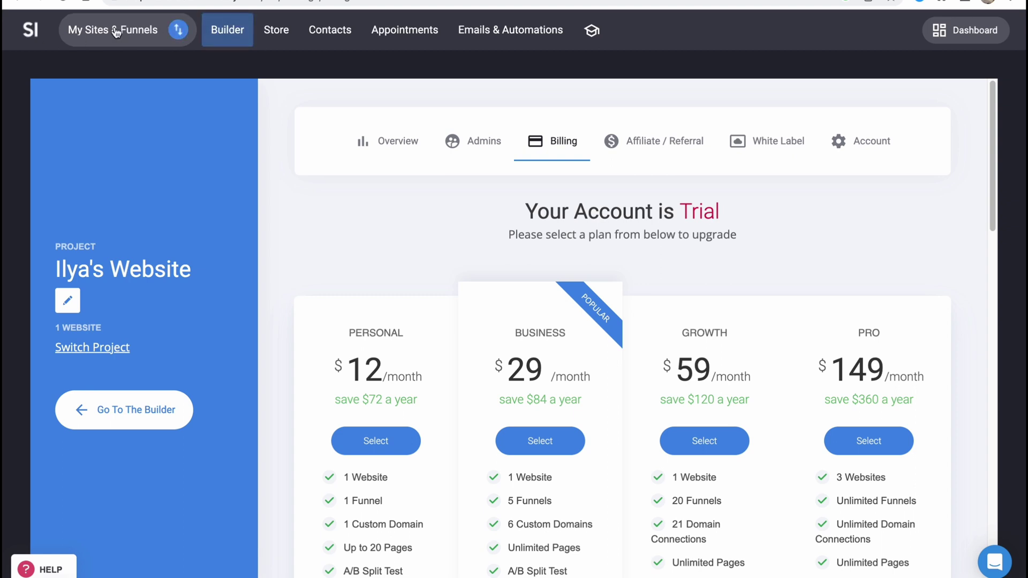
# Step: Show the Websites list in the My Sites & Funnels panel
pyautogui.click(175, 36)
pyautogui.click(178, 34)
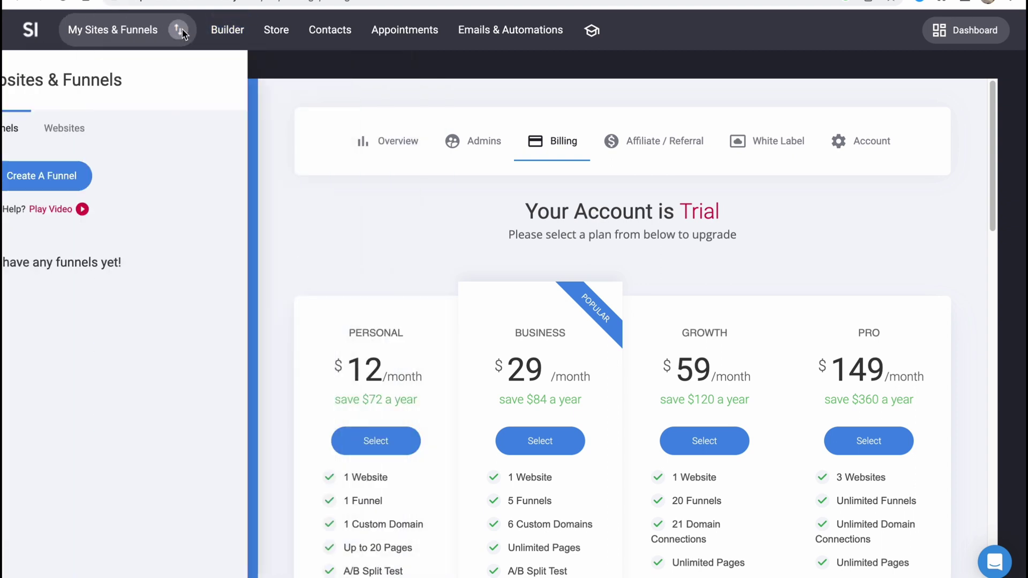
pyautogui.click(258, 135)
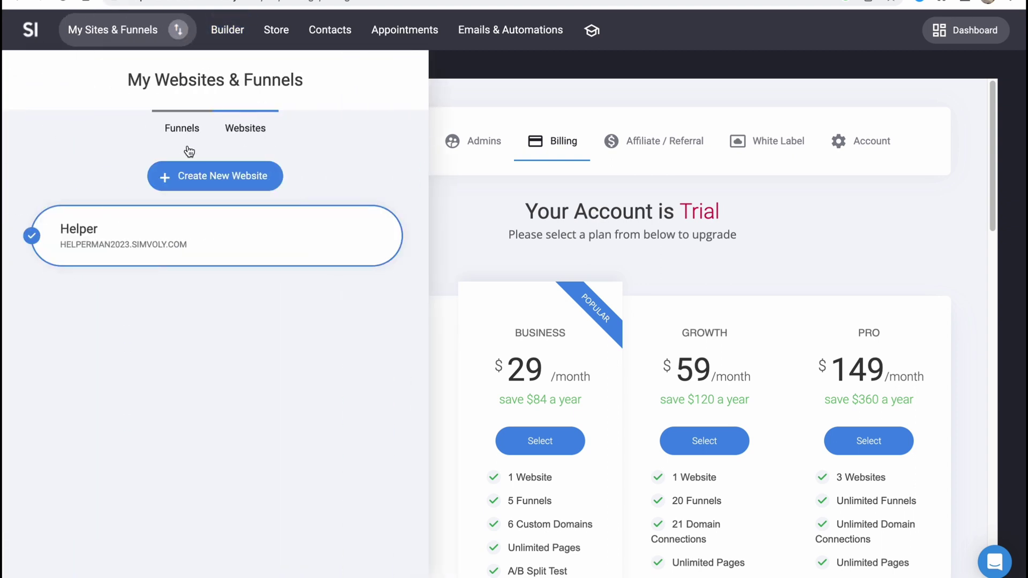
pyautogui.click(120, 30)
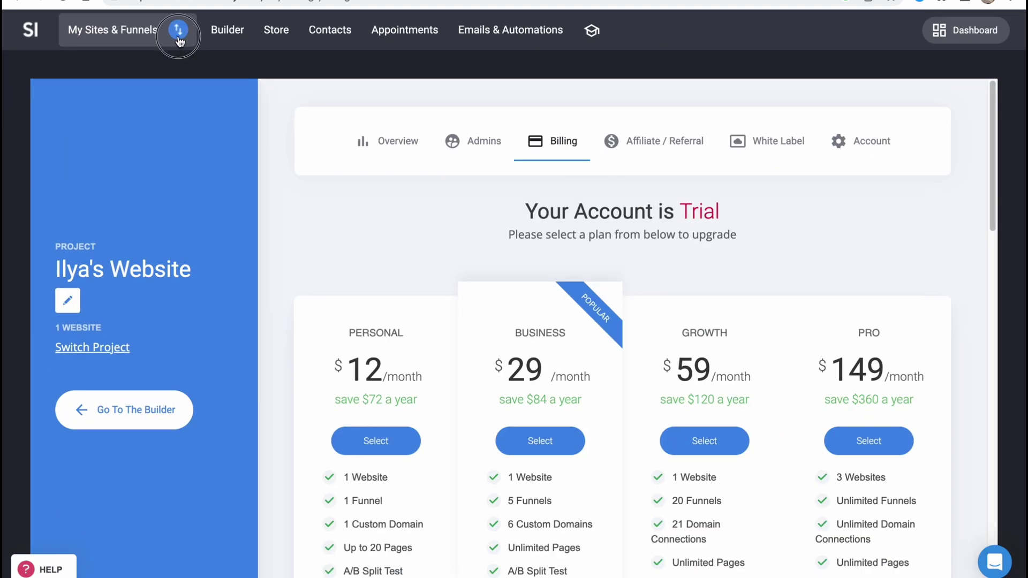
pyautogui.click(178, 30)
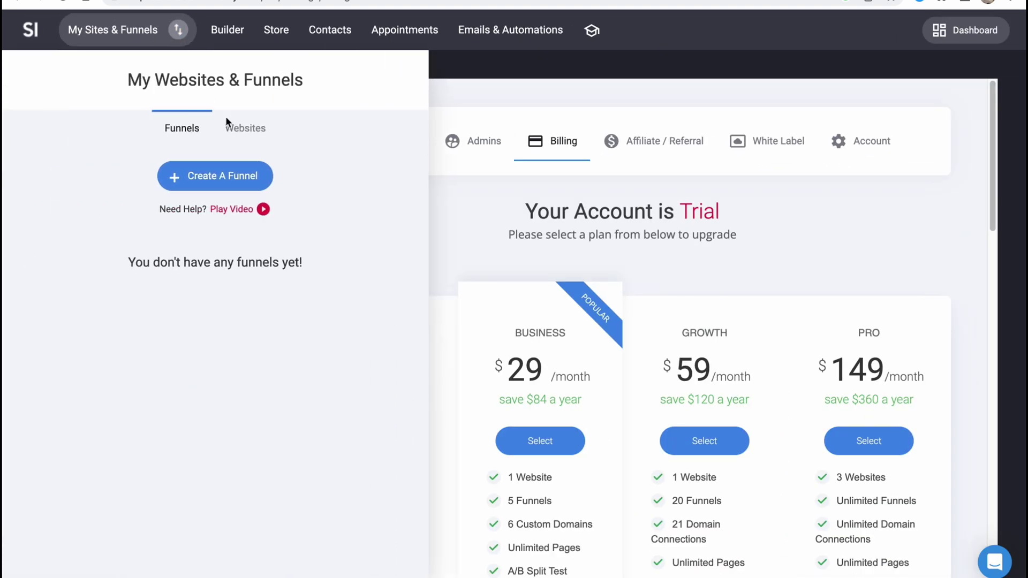
pyautogui.click(252, 129)
# Step: Create another website alongside Helper and confirm with Yes
pyautogui.click(224, 177)
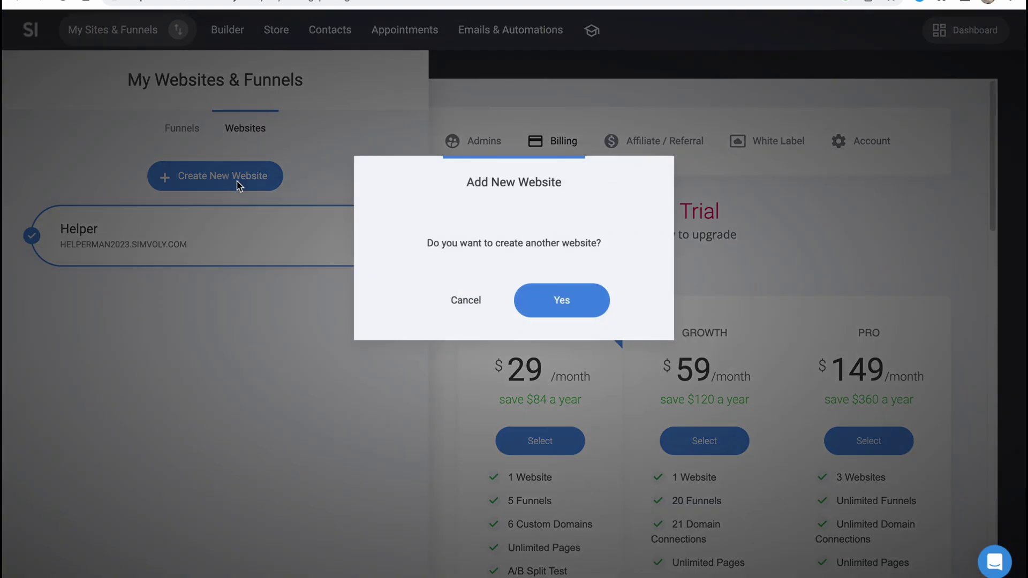
pyautogui.click(560, 302)
pyautogui.click(562, 302)
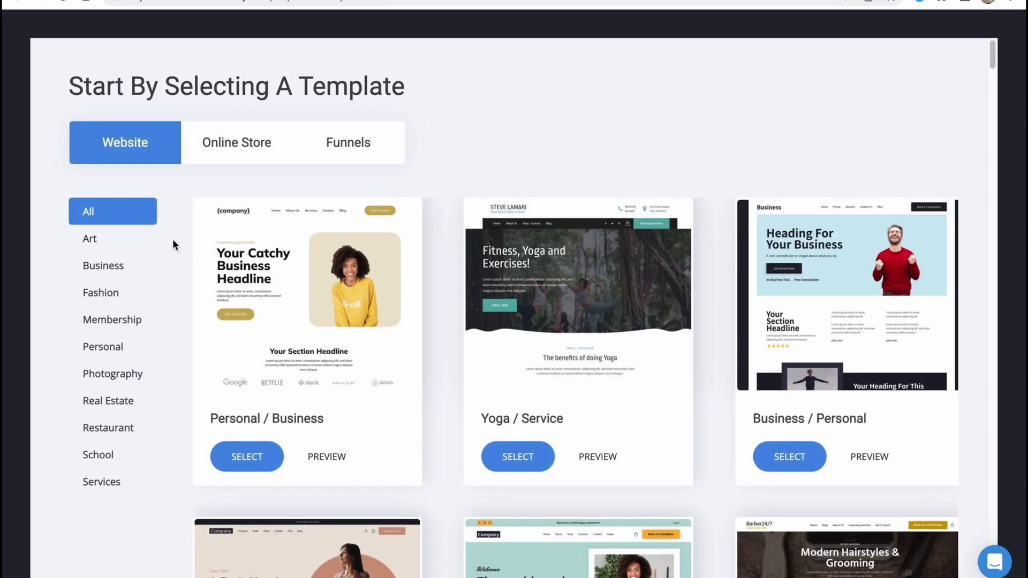
pyautogui.click(103, 293)
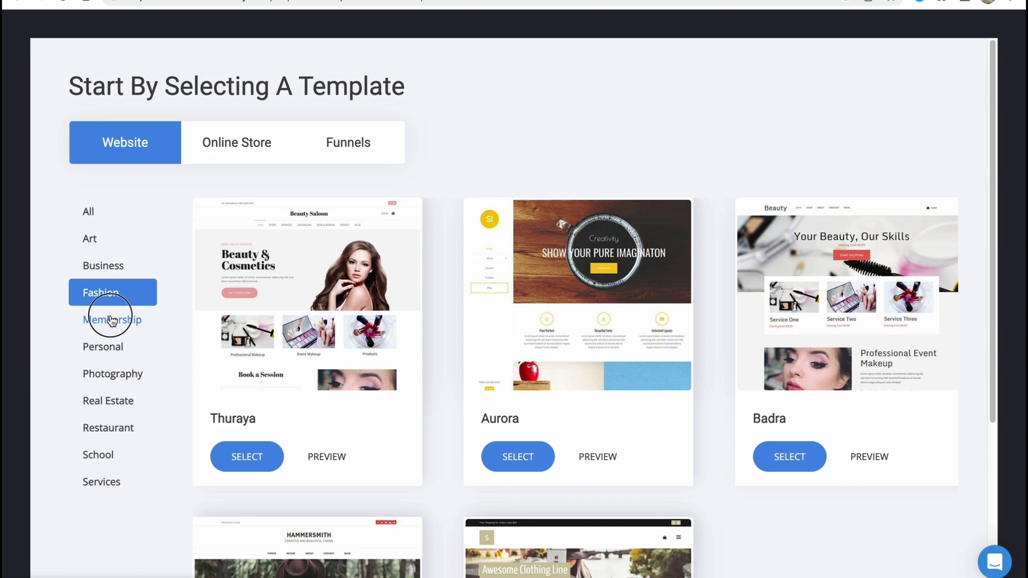
pyautogui.click(112, 320)
pyautogui.click(117, 346)
pyautogui.click(125, 373)
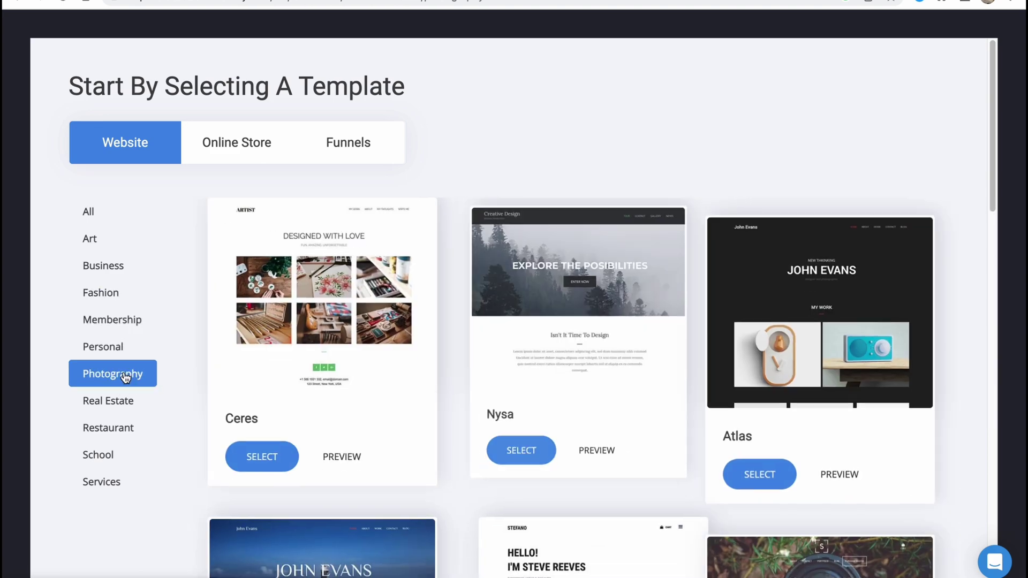
pyautogui.click(131, 403)
pyautogui.click(232, 151)
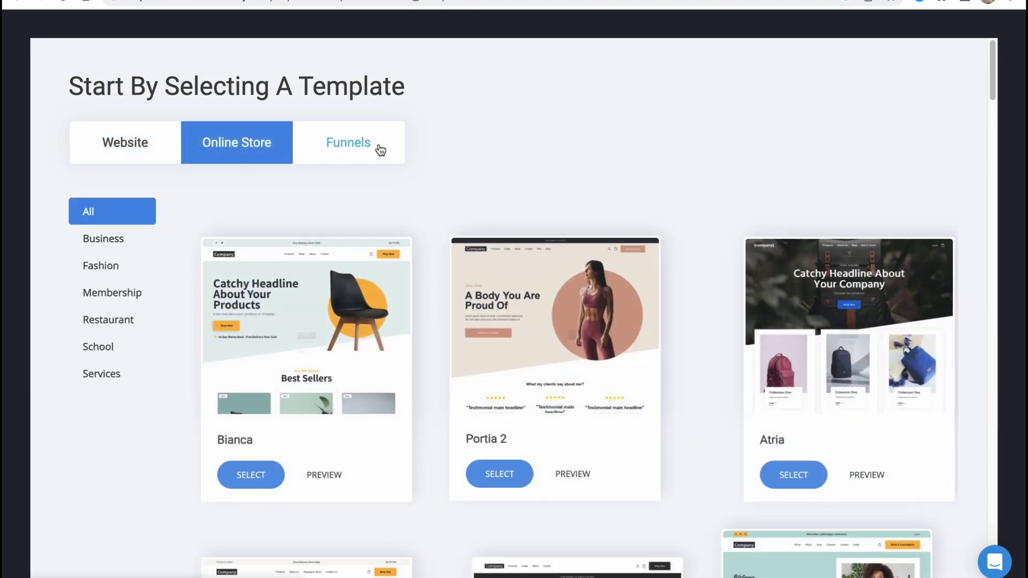
pyautogui.click(363, 144)
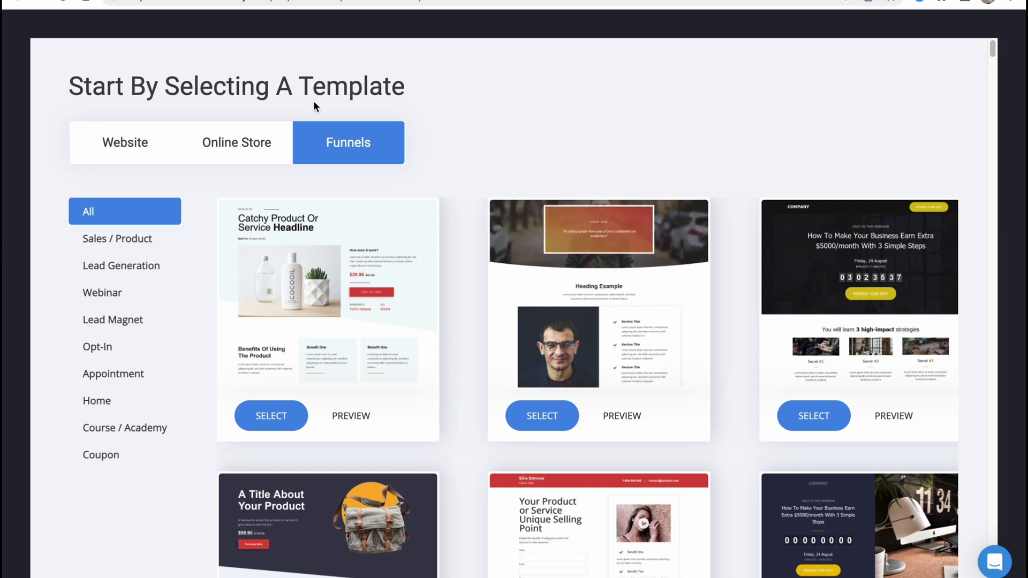
pyautogui.click(131, 140)
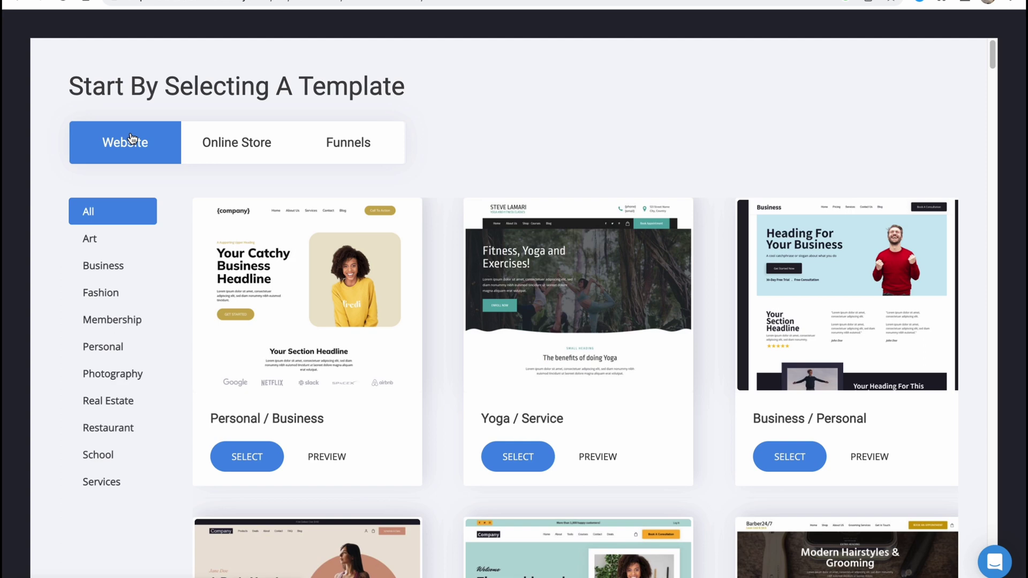